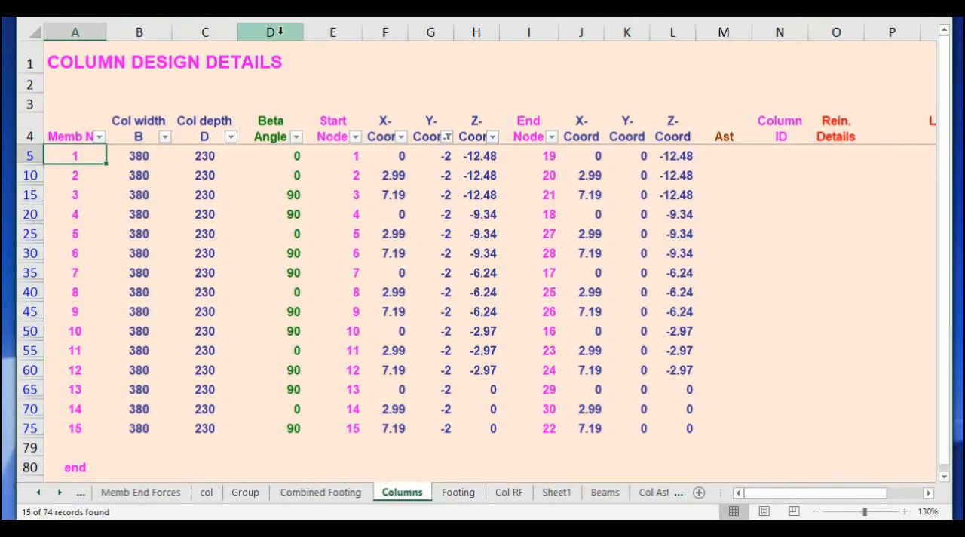
Hide columns D through M and columns O through S on the Columns sheet.
drag(271, 31, 721, 32)
right_click(721, 31)
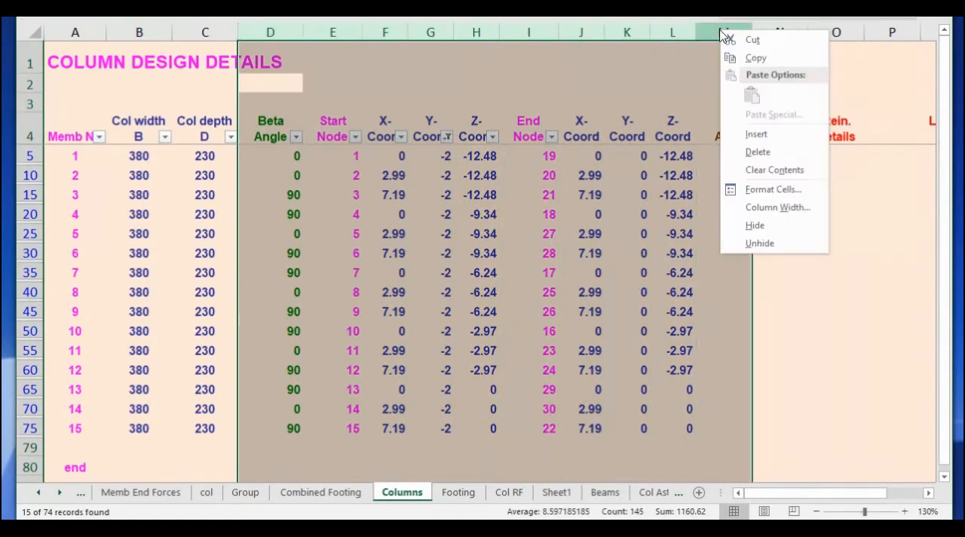
click(748, 229)
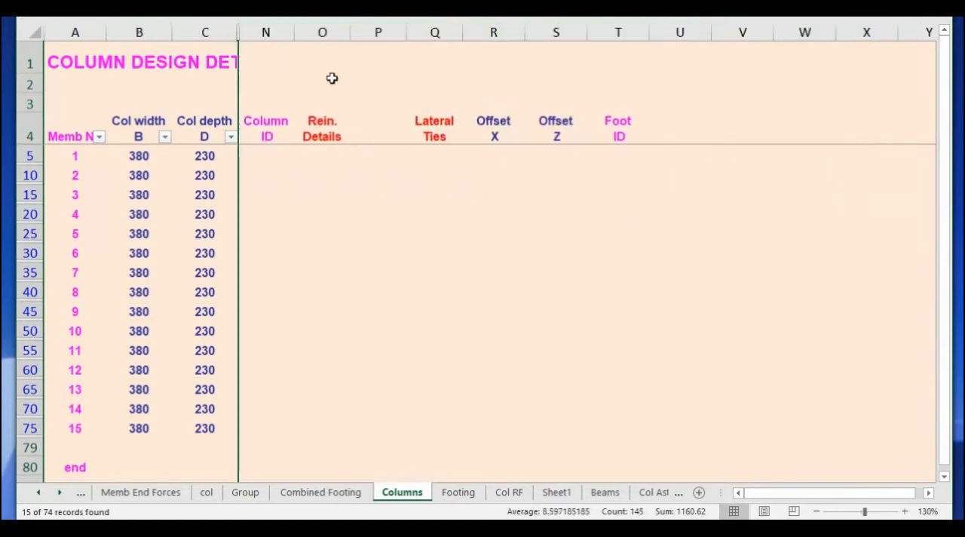
drag(323, 33, 548, 27)
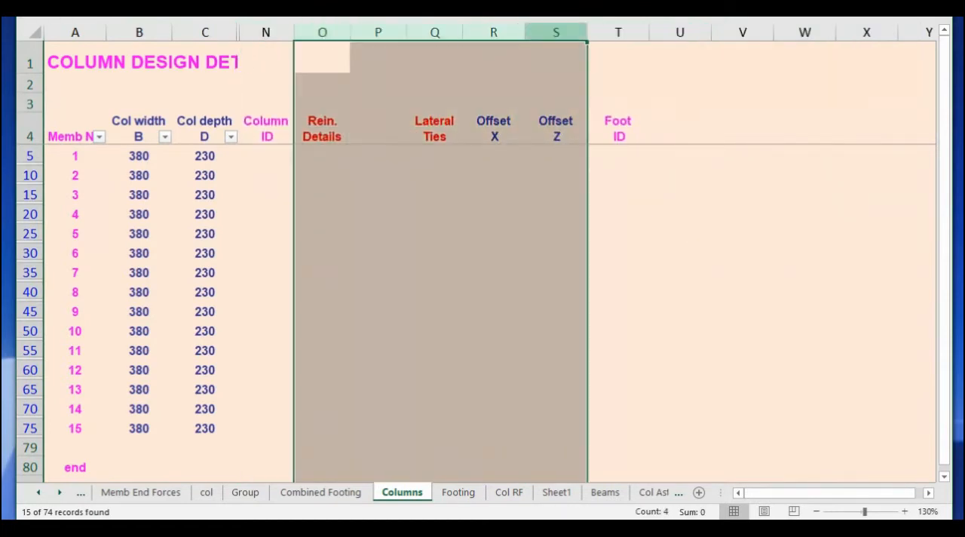
right_click(551, 29)
click(580, 221)
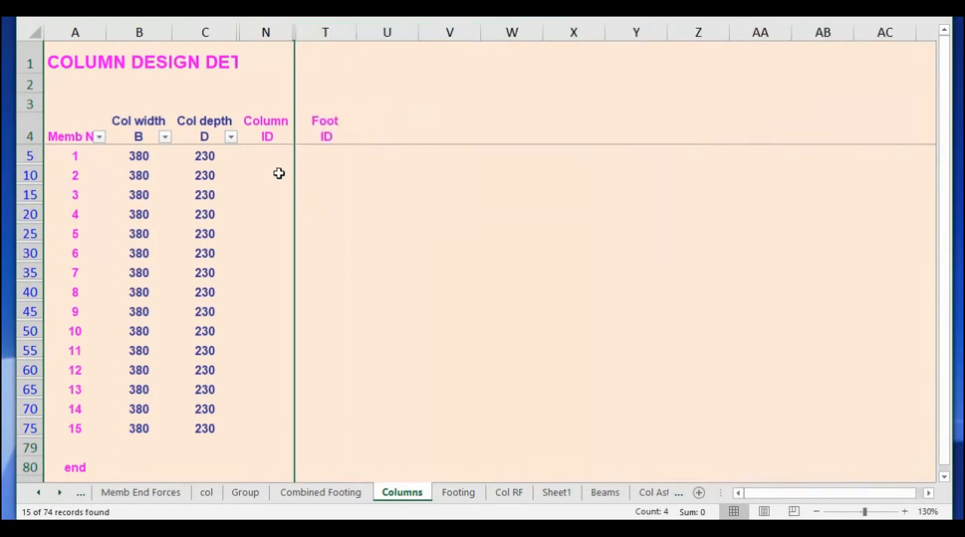
Enter C1 as the Column ID for members 1 through 8.
click(265, 156)
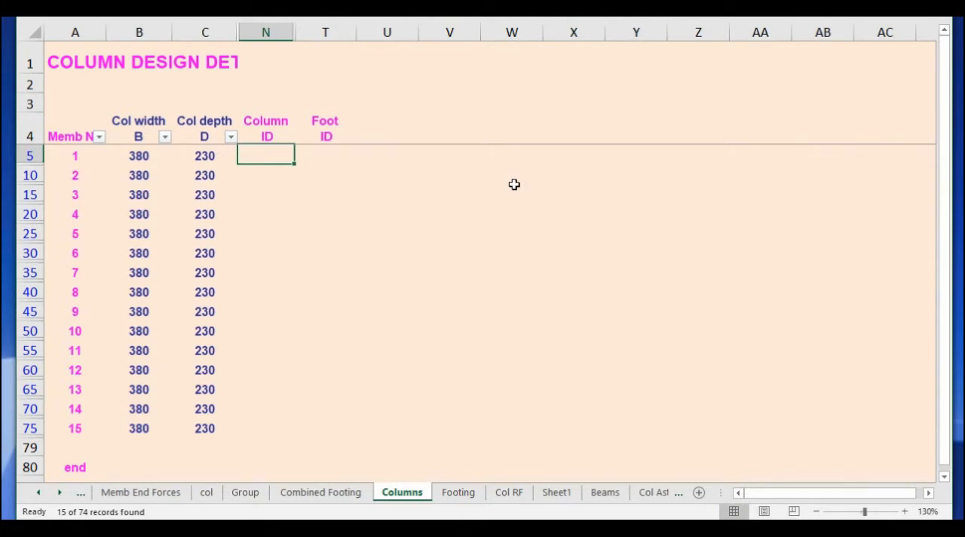
text(C1)
key(Return)
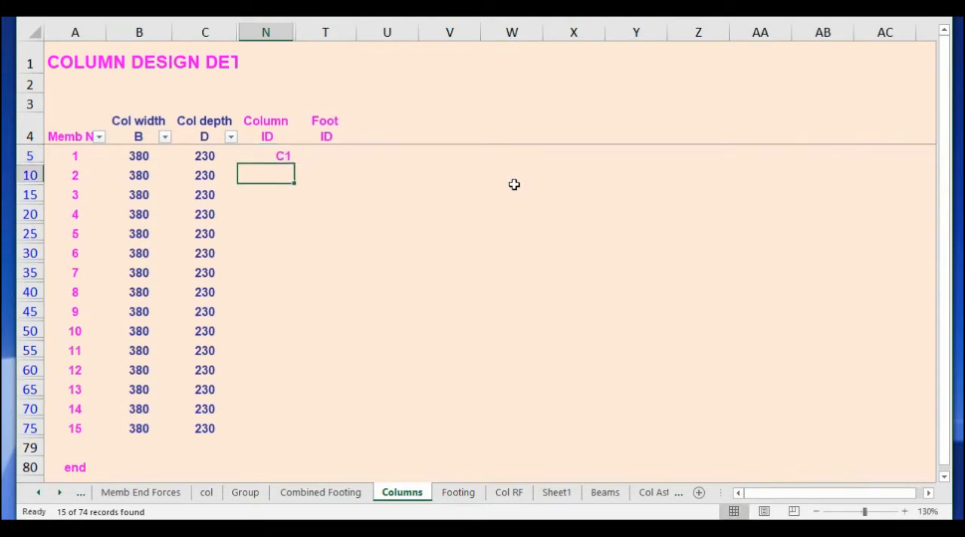
text(C1)
key(Return)
text(C1)
key(Return)
text(C1)
key(Return)
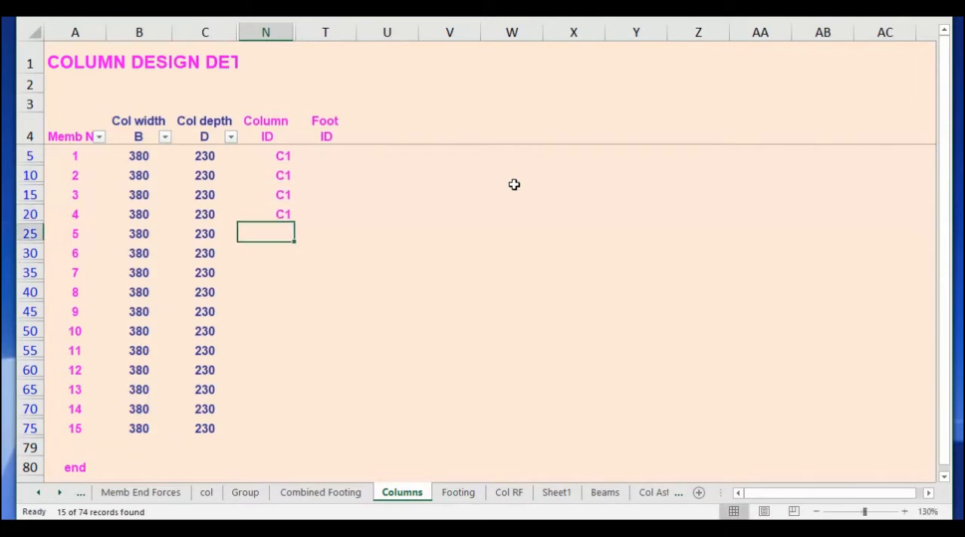
text(C1)
key(Return)
text(C1)
key(Return)
text(C1)
key(Return)
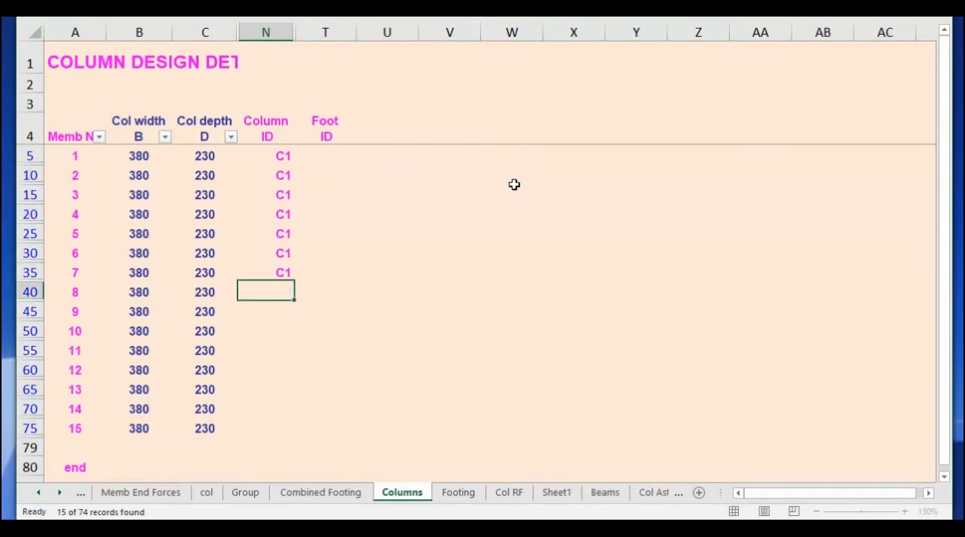
text(C1)
key(Return)
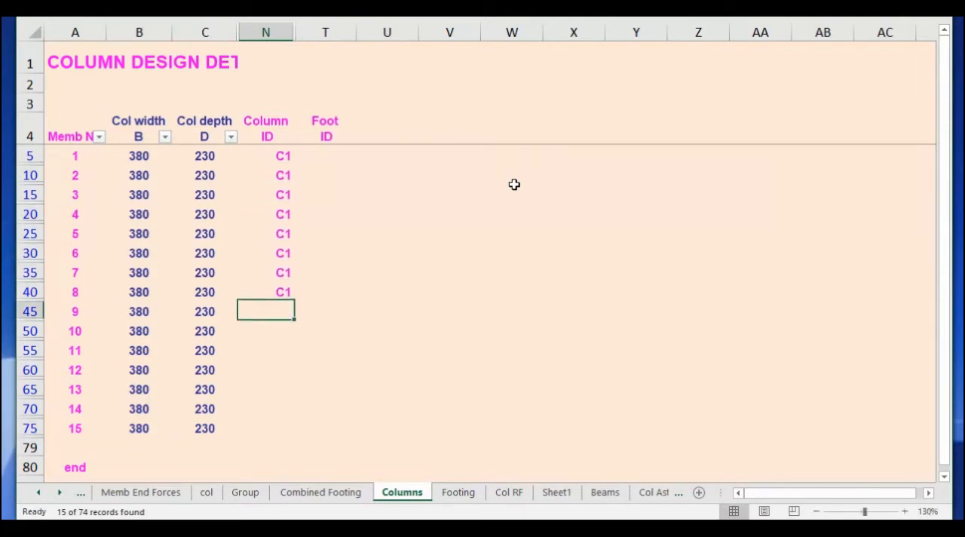
Enter C2 as the Column ID for members 9 through 15.
text(C2)
key(Return)
text(C2)
key(Return)
text(C2)
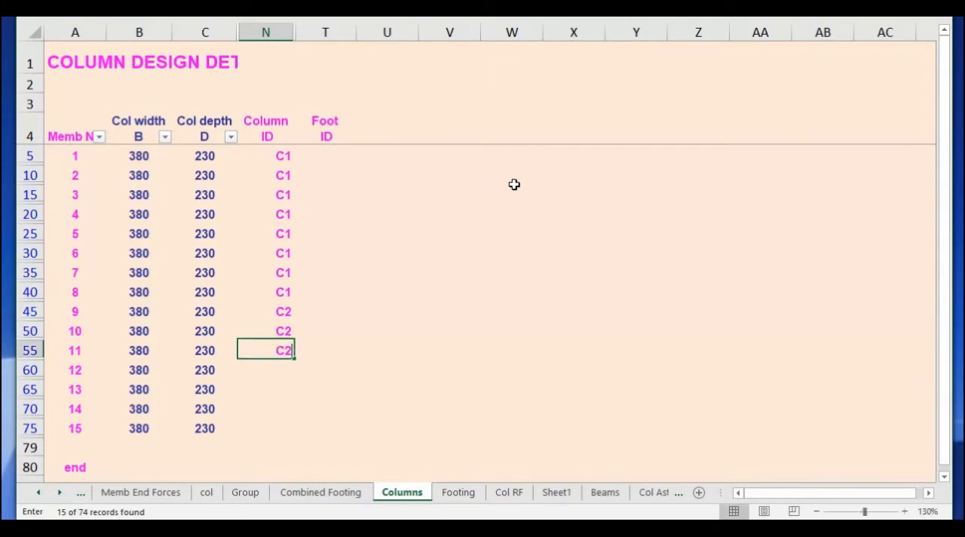
key(Return)
text(C2)
key(Return)
text(C2)
key(Return)
text(C2)
key(Return)
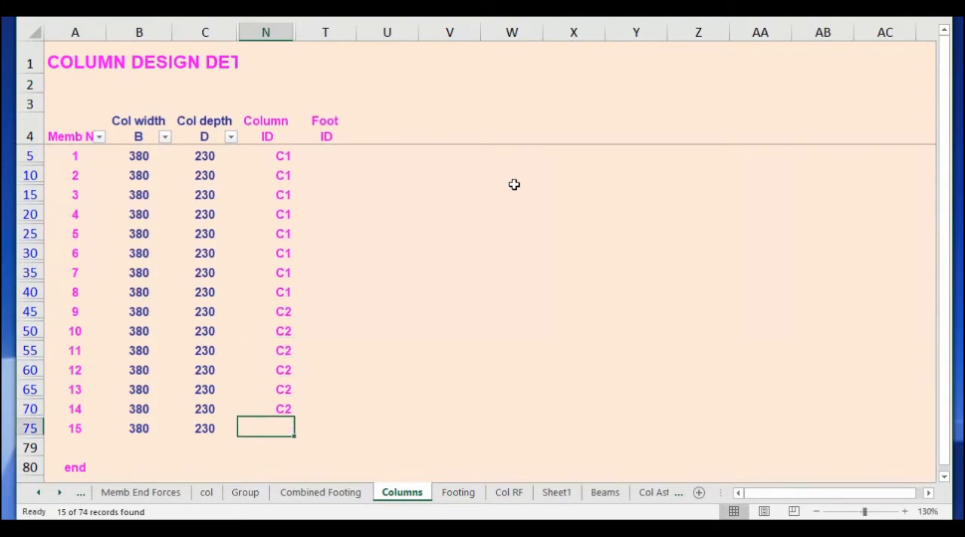
text(C2)
key(Return)
Enter F1 as the Foot ID for members 1 through 8.
click(333, 154)
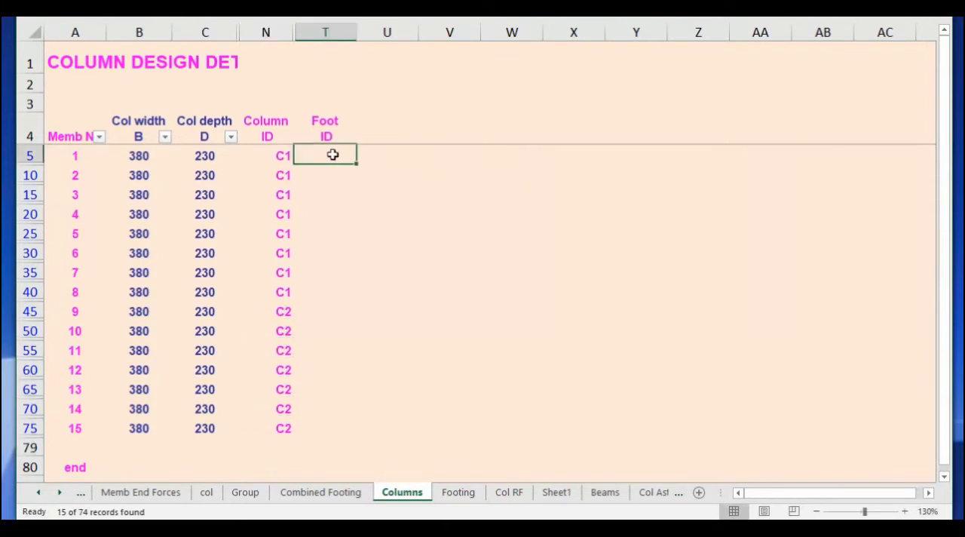
text(F1)
key(Return)
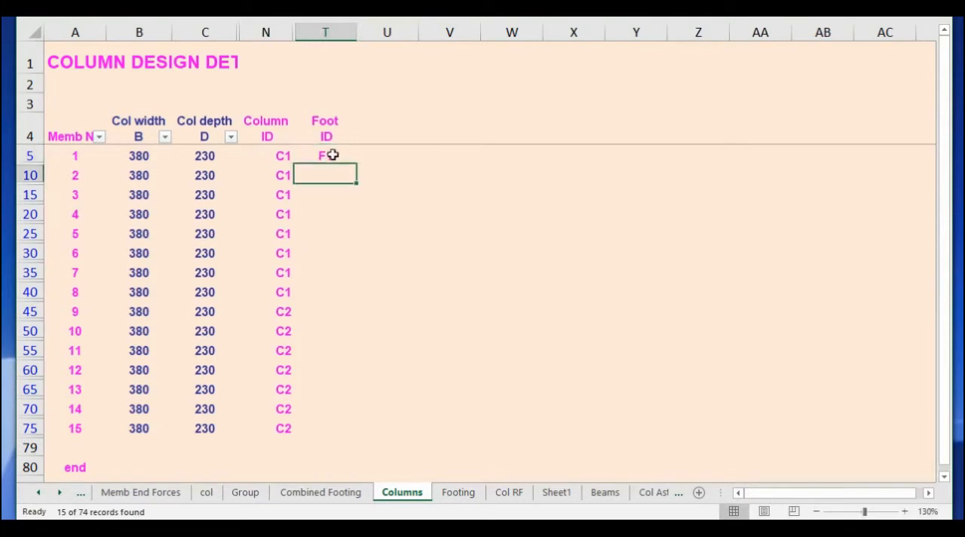
text(F1)
key(Return)
text(F1)
key(Return)
text(F1)
key(Return)
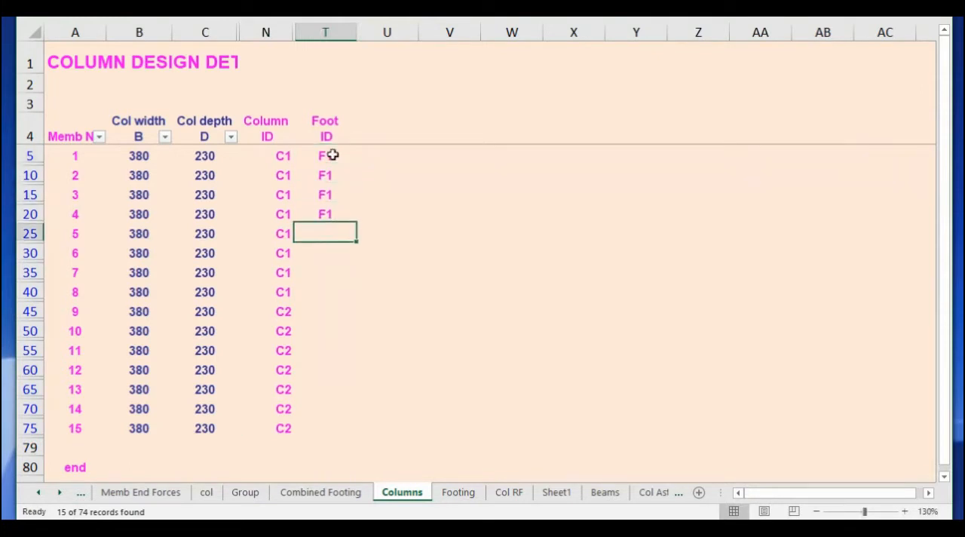
text(F1)
key(Return)
text(F1)
key(Return)
text(F1)
key(Return)
text(F1)
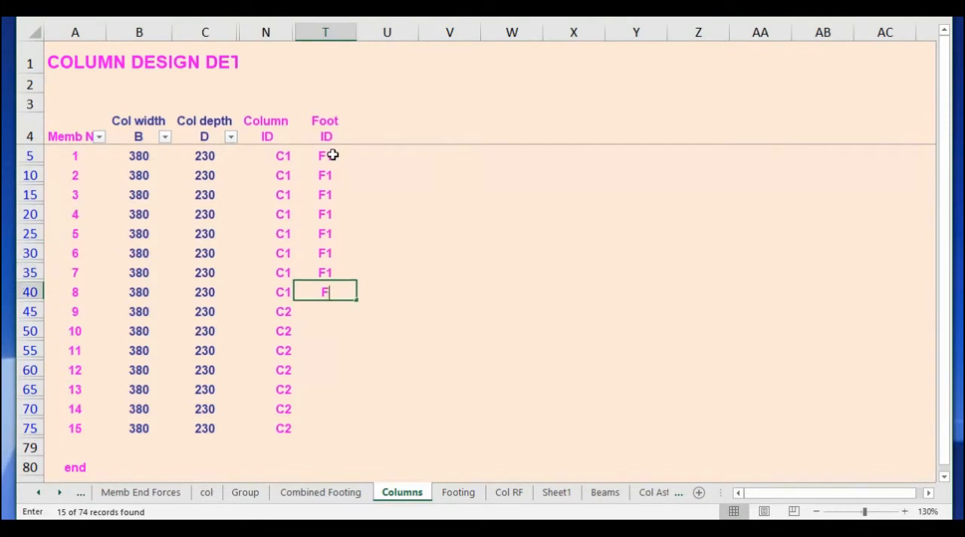
key(Return)
Enter F2 as the Foot ID for members 9 through 15.
text(F2)
key(Return)
text(F2)
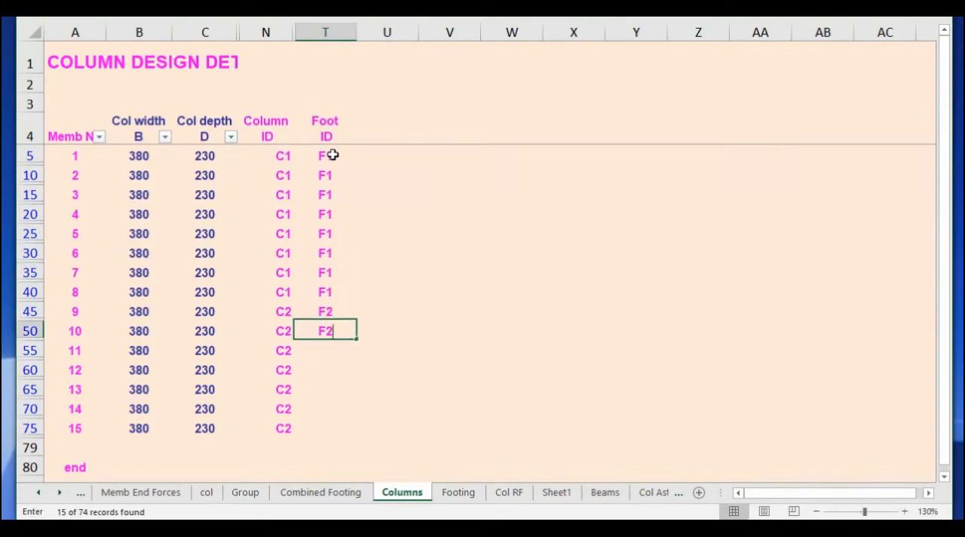
key(Return)
text(F2)
key(Return)
text(F2)
key(Return)
text(F2)
key(Return)
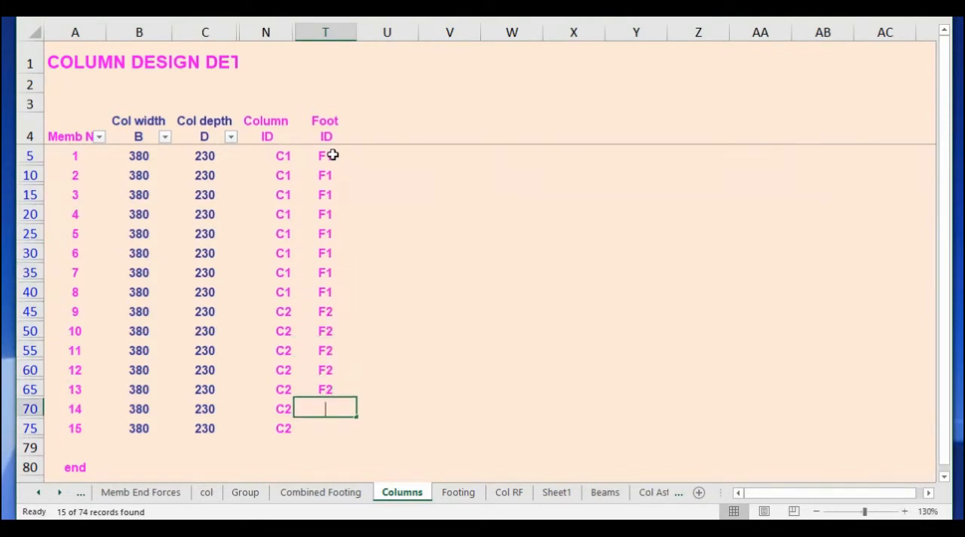
text(F2)
key(Return)
text(F2)
key(Return)
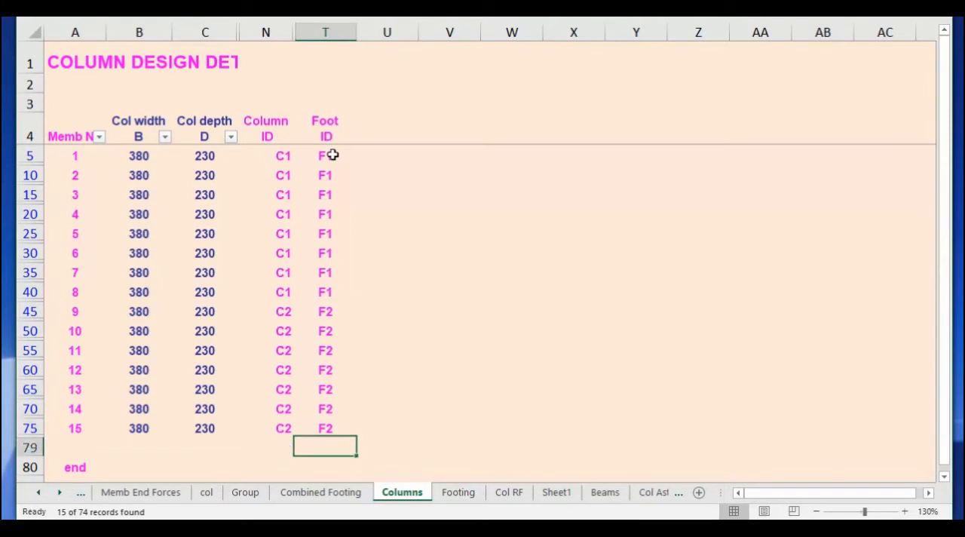
Remove the filter from the column design table and unhide all hidden columns between C and U.
key(ctrl+shift+l)
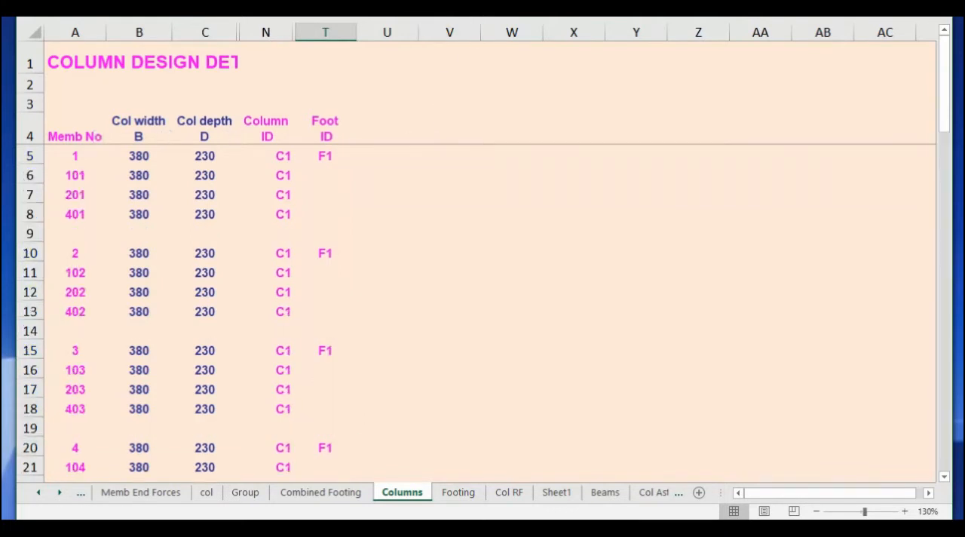
drag(183, 34, 379, 33)
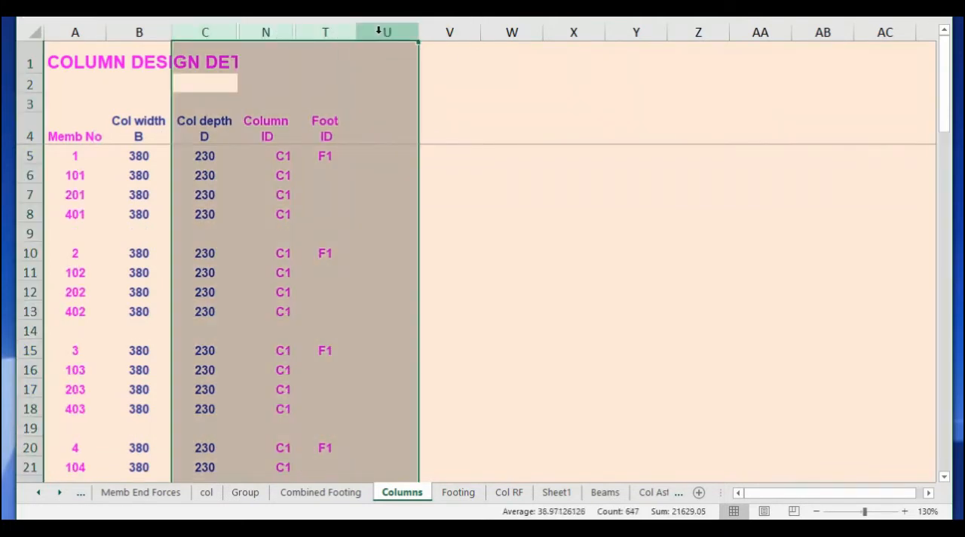
right_click(379, 32)
click(419, 242)
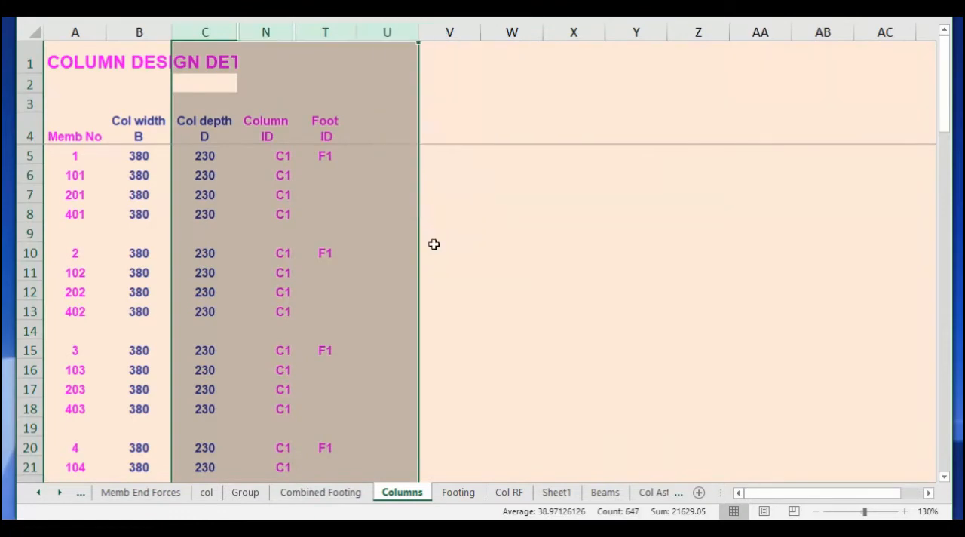
click(445, 212)
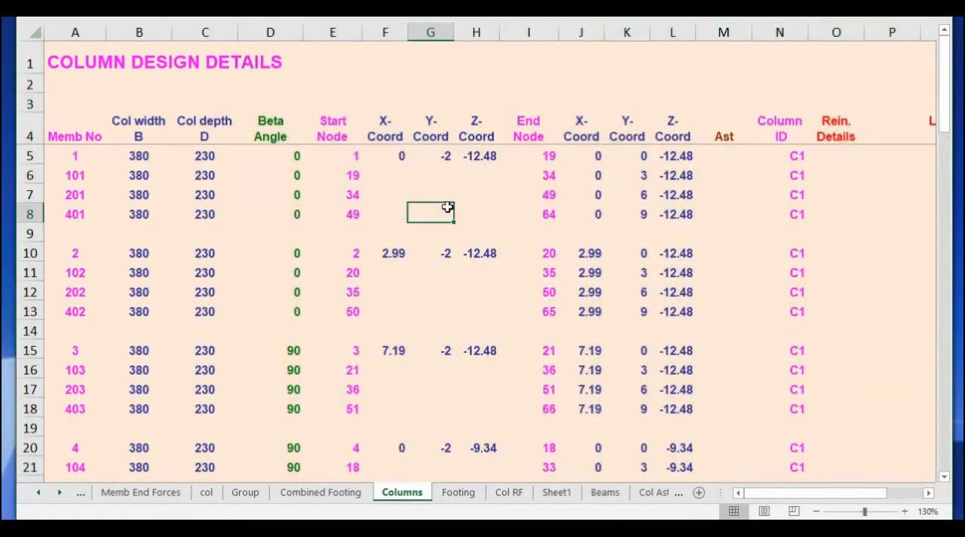
Add footing F1 in row 5 of the Footing sheet with B 1500, L 1500, Df 450 and D1 300.
click(456, 493)
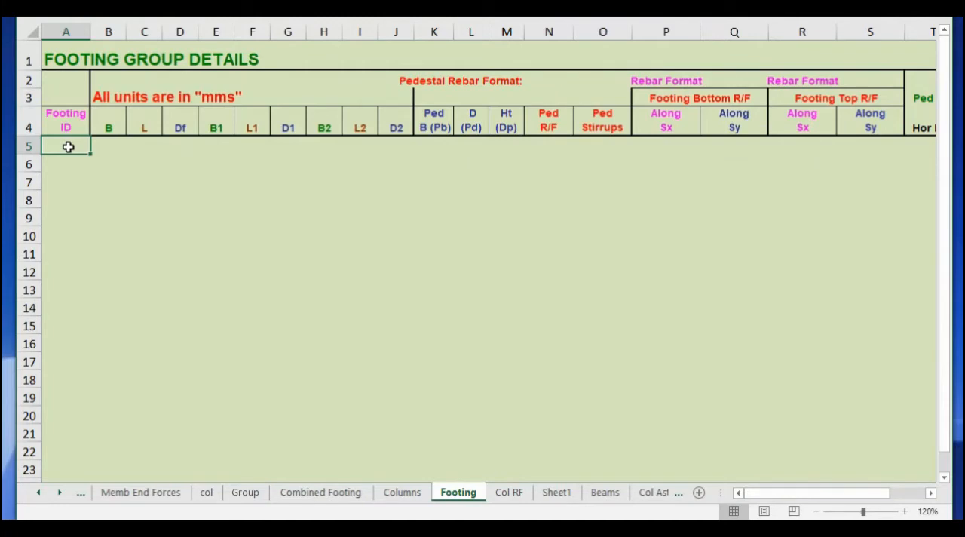
text(F1)
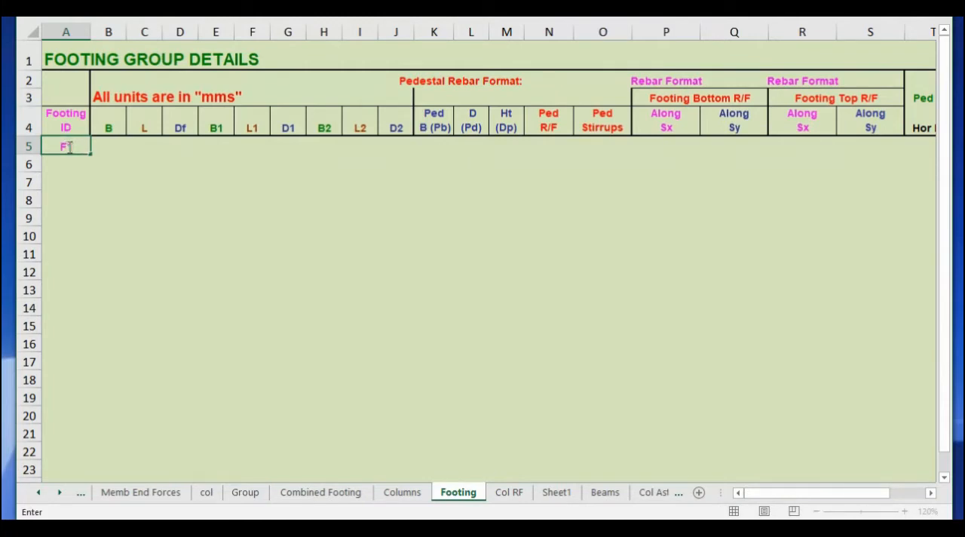
key(Tab)
text(1500)
key(Tab)
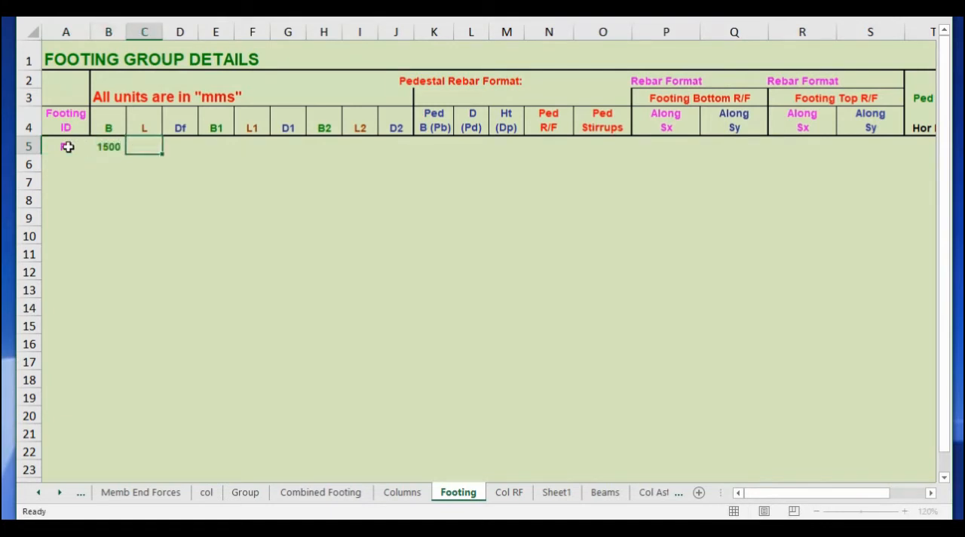
text(1500)
key(Tab)
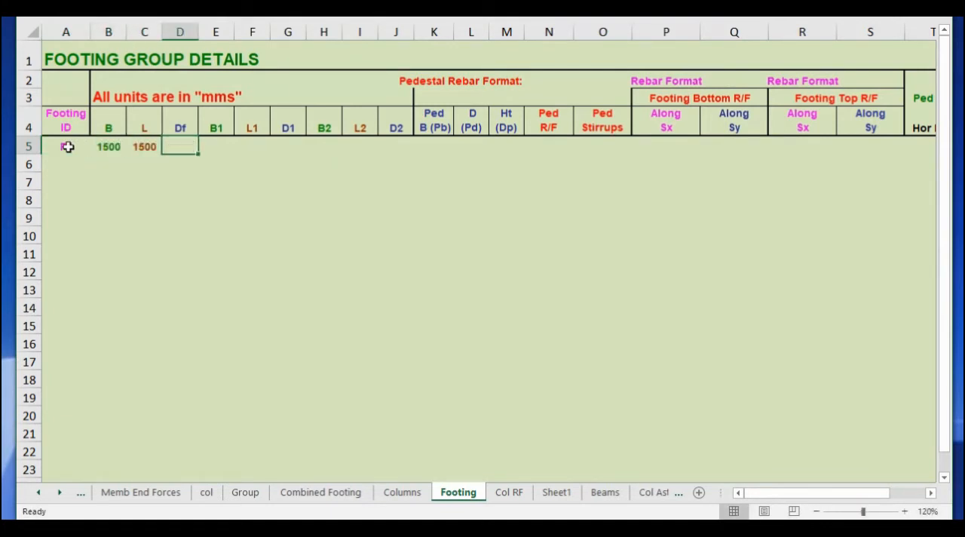
text(450)
key(Tab)
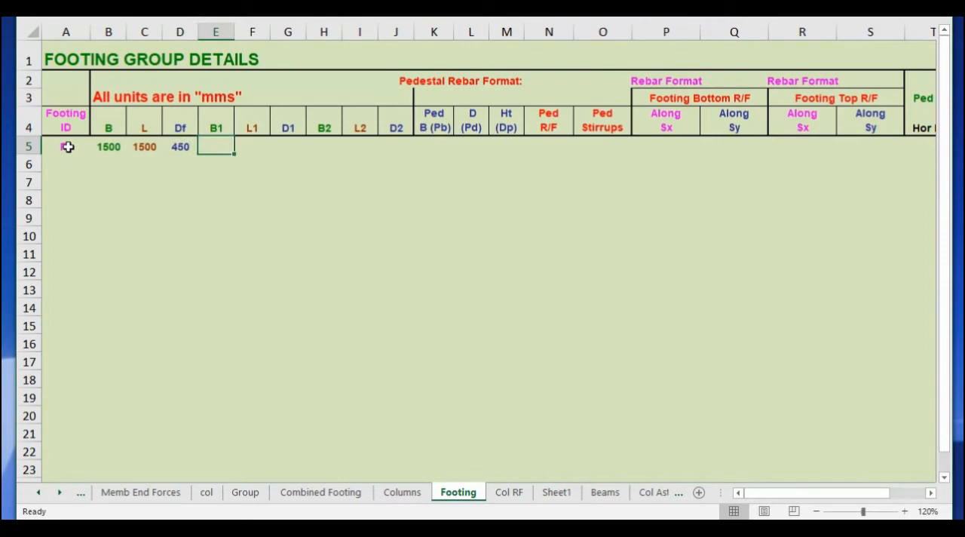
key(Tab)
key(Tab)
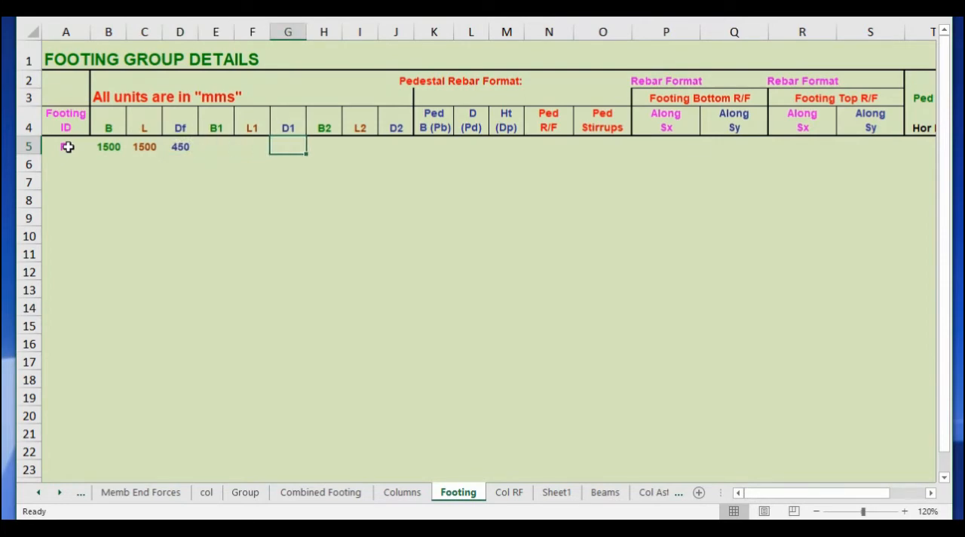
text(300)
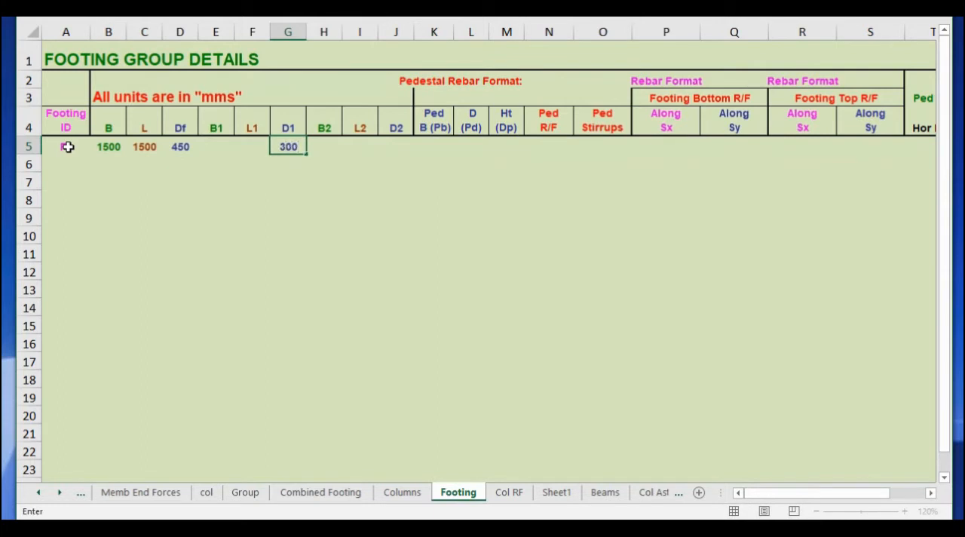
key(Return)
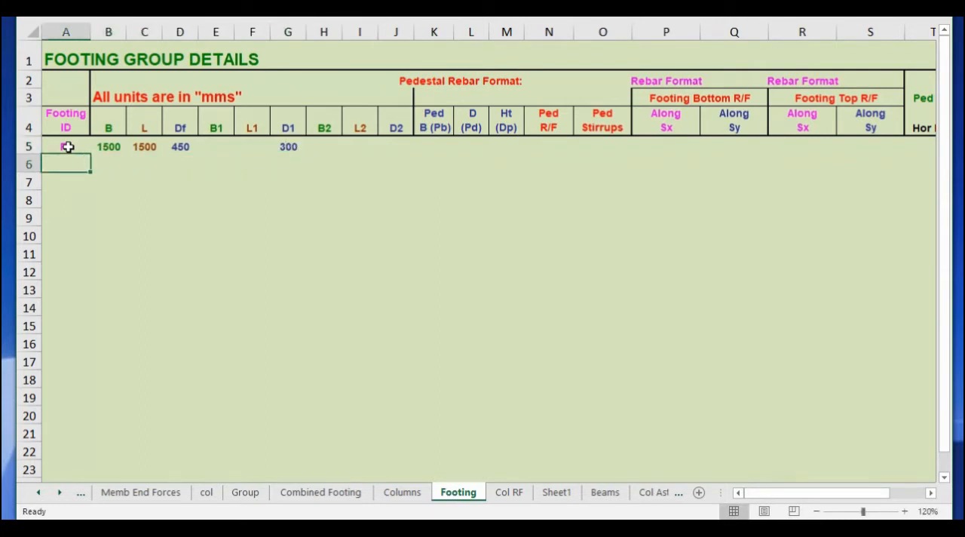
Add footing F2 in row 6 with B 1800, L 1800, Df 600 and D1 450.
text(F2)
key(Tab)
text(1)
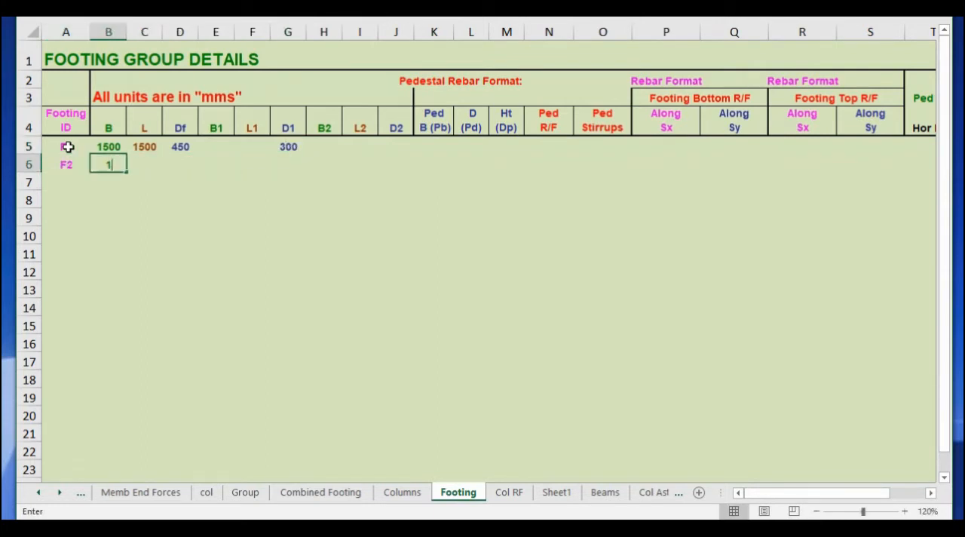
text(800)
key(Tab)
text(1800)
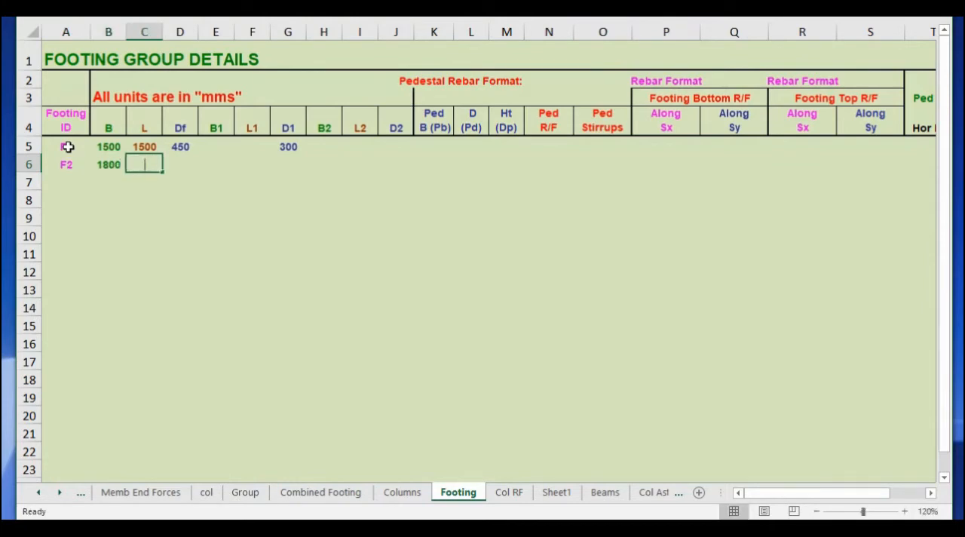
key(Tab)
text(600)
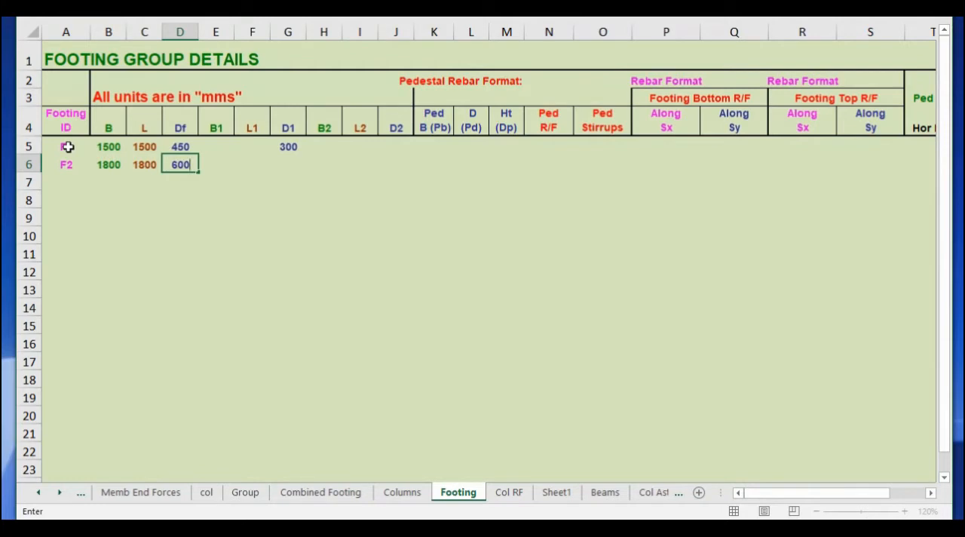
click(294, 167)
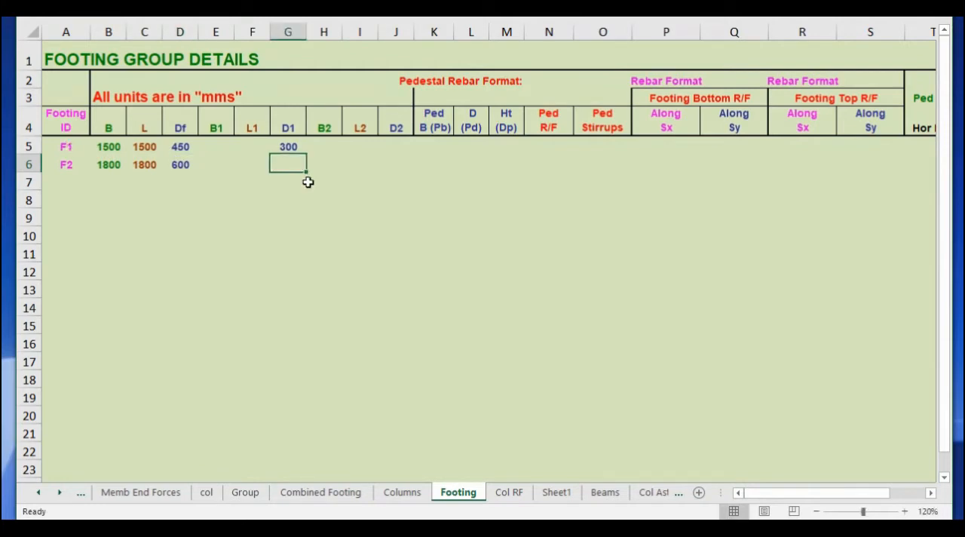
text(450)
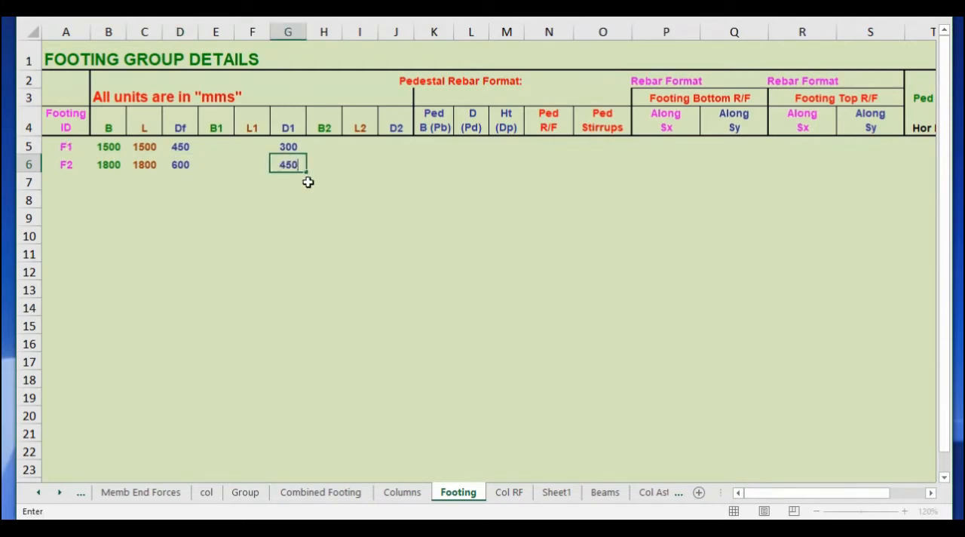
Enter the F2 pedestal dimensions as Pb 600, Pd 600 and Dp 600.
key(Tab)
key(Tab)
key(Tab)
key(Tab)
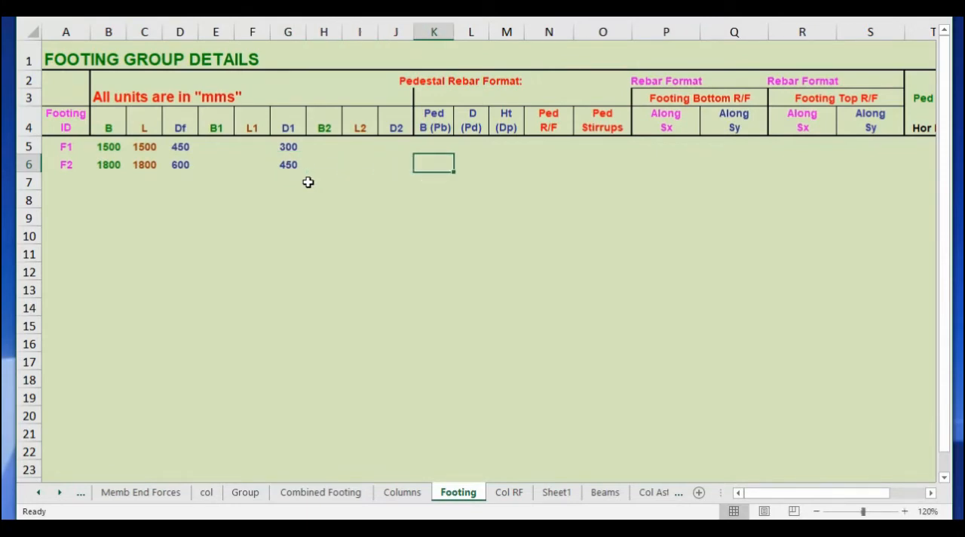
text(600)
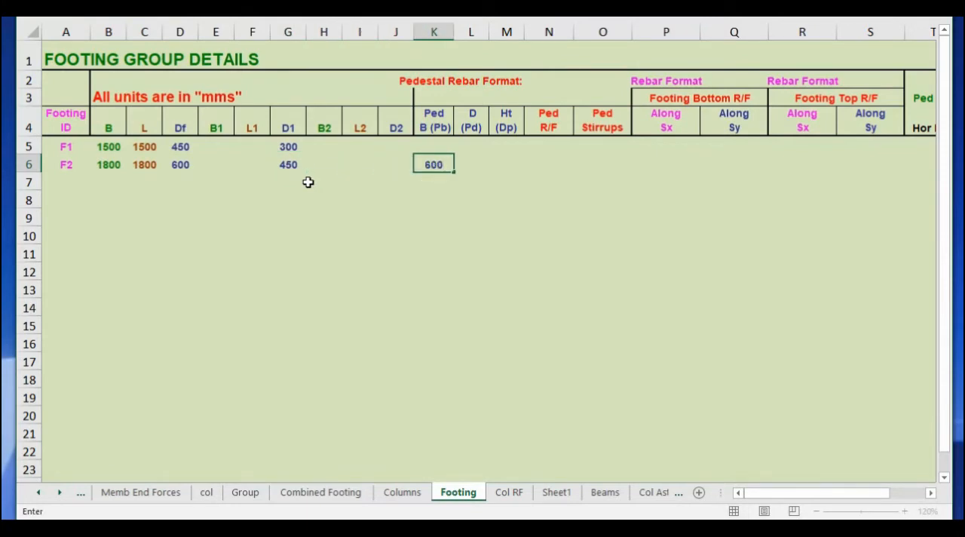
key(Tab)
text(600)
key(Tab)
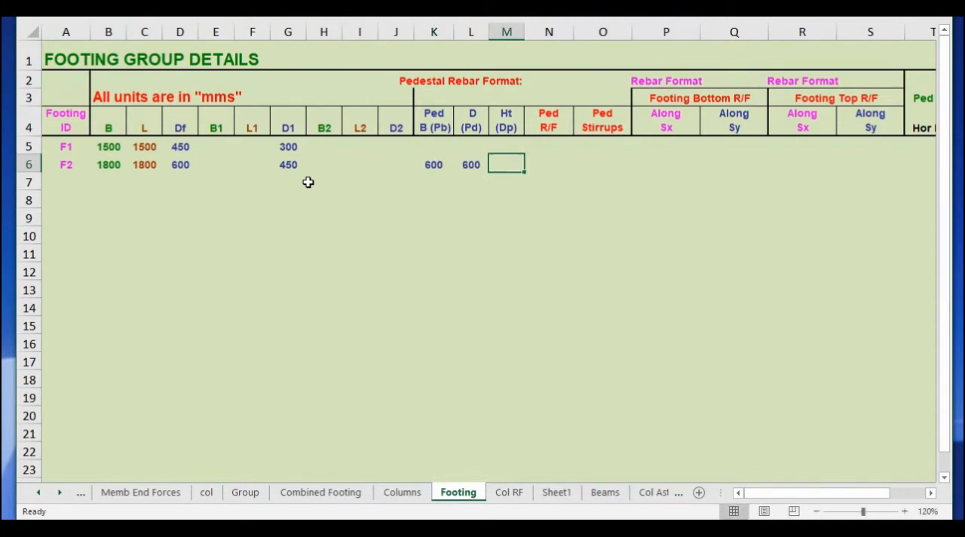
text(600)
key(Tab)
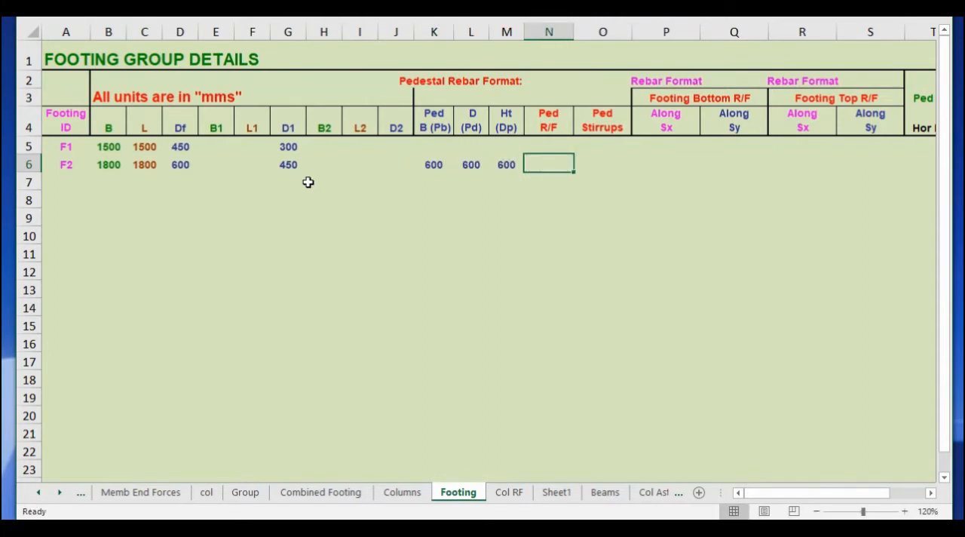
Enter "10 150" as footing F1's bottom reinforcement along both Sx and Sy.
click(661, 146)
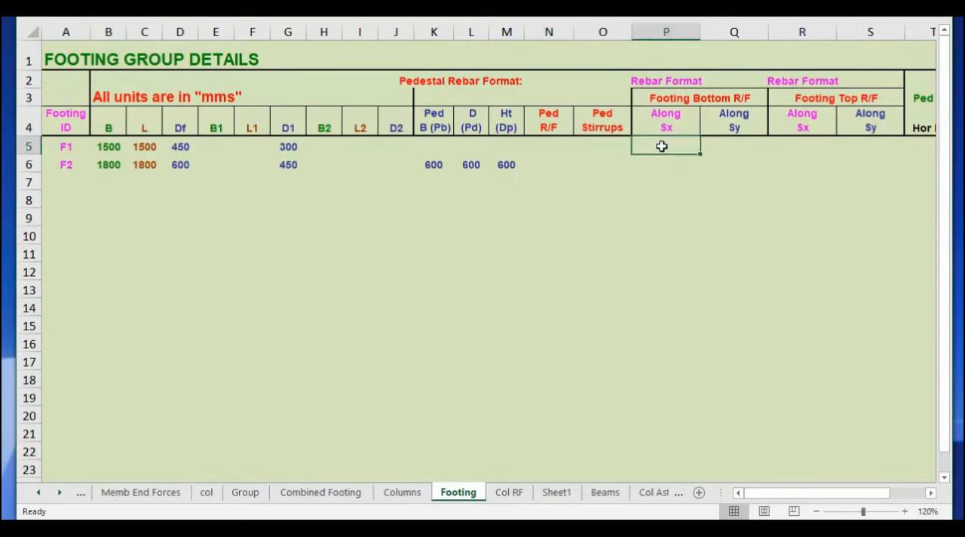
text(10@150)
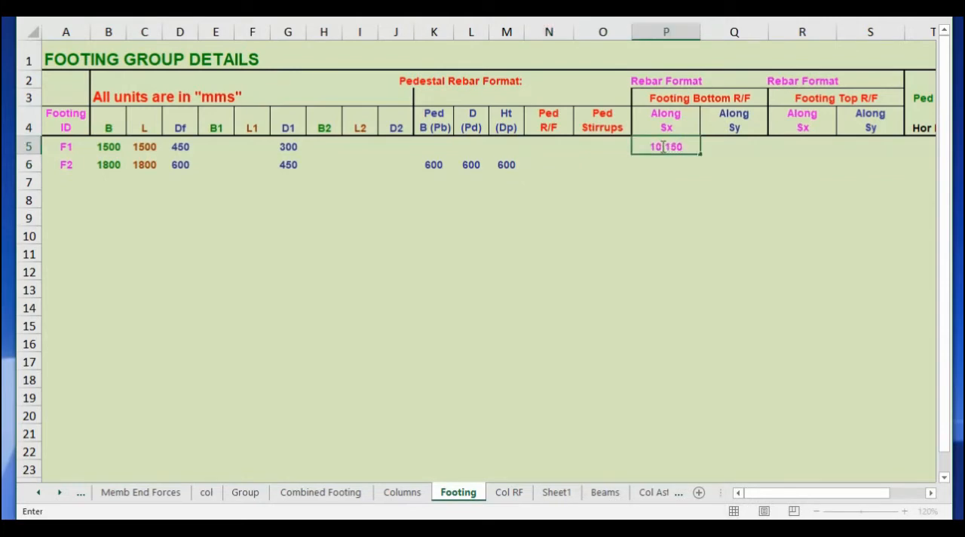
key(Tab)
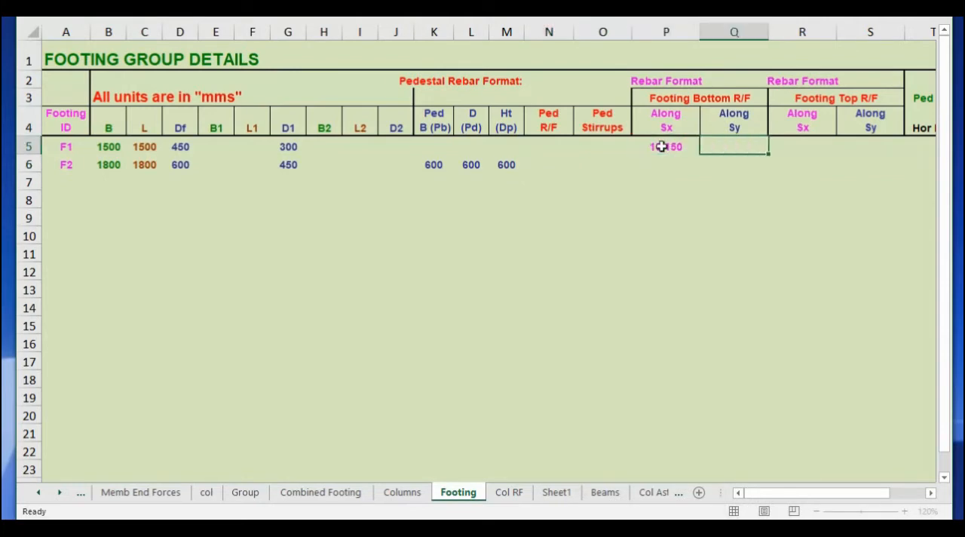
text(10@1)
text(50)
key(Return)
Enter "12 150" as footing F2's bottom reinforcement along both Sx and Sy.
text(12@150)
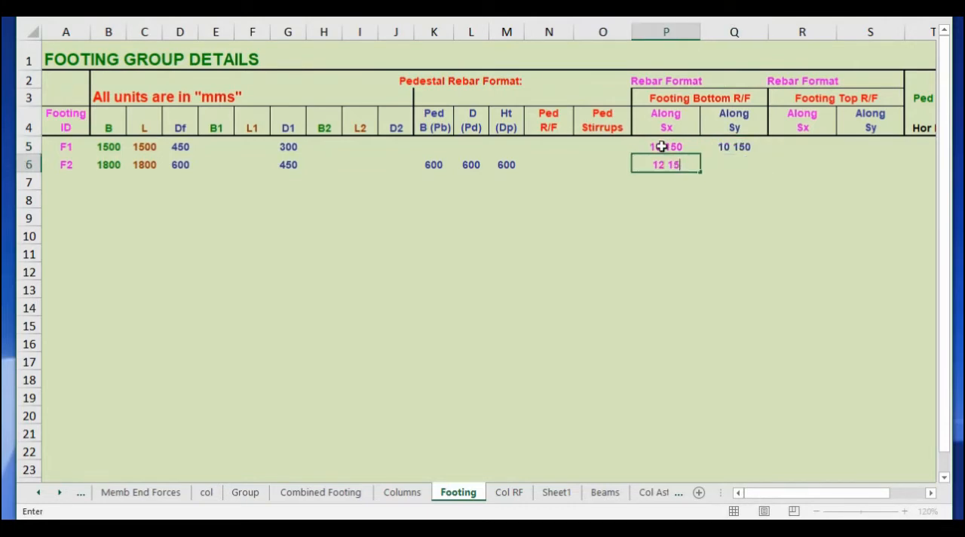
key(Tab)
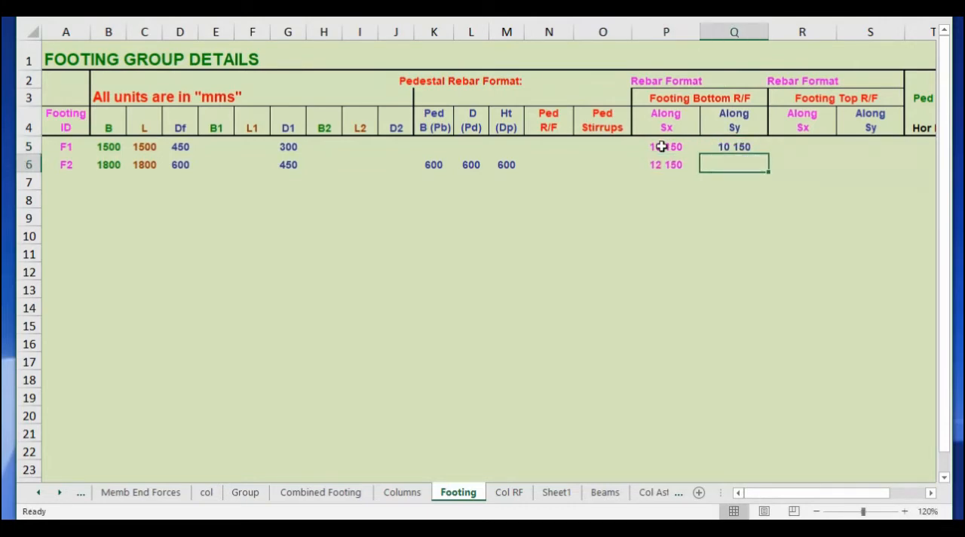
text(12 150)
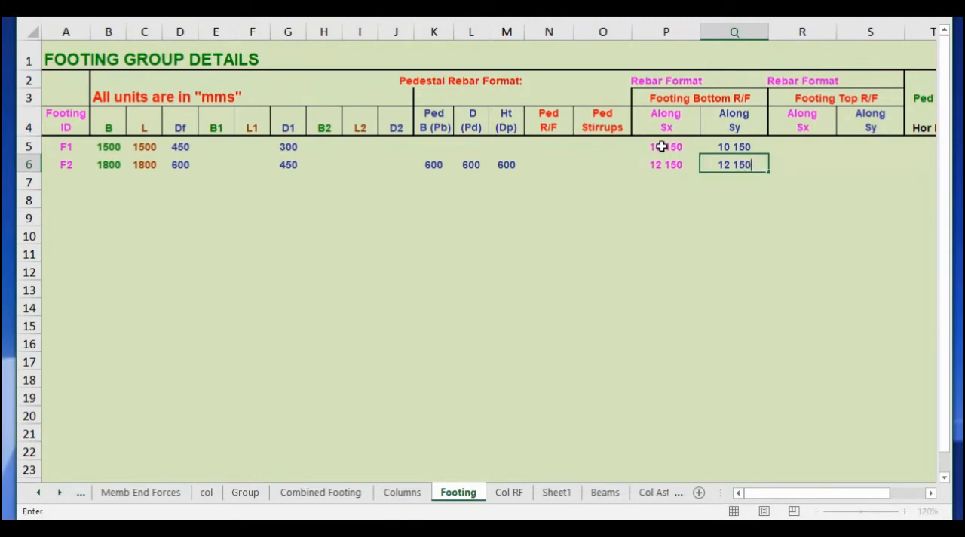
key(Return)
On the Col RF sheet, enter C1 as the column ID and set Up to Y to 9.
key(ctrl+Page_Down)
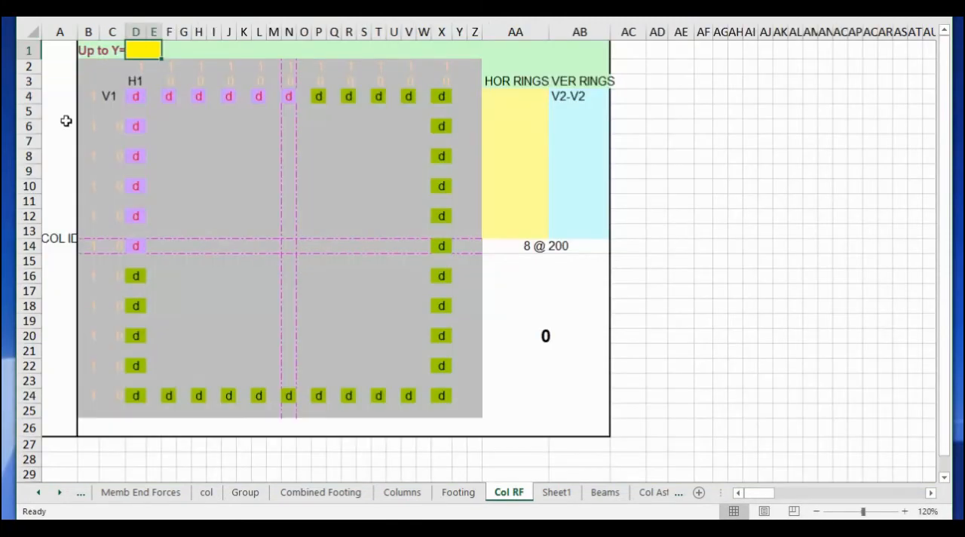
click(62, 185)
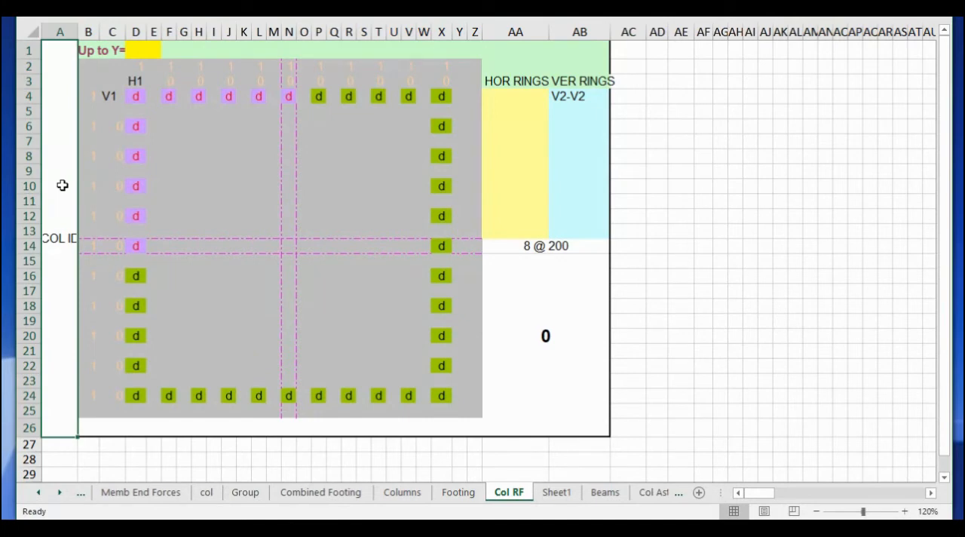
text(C1)
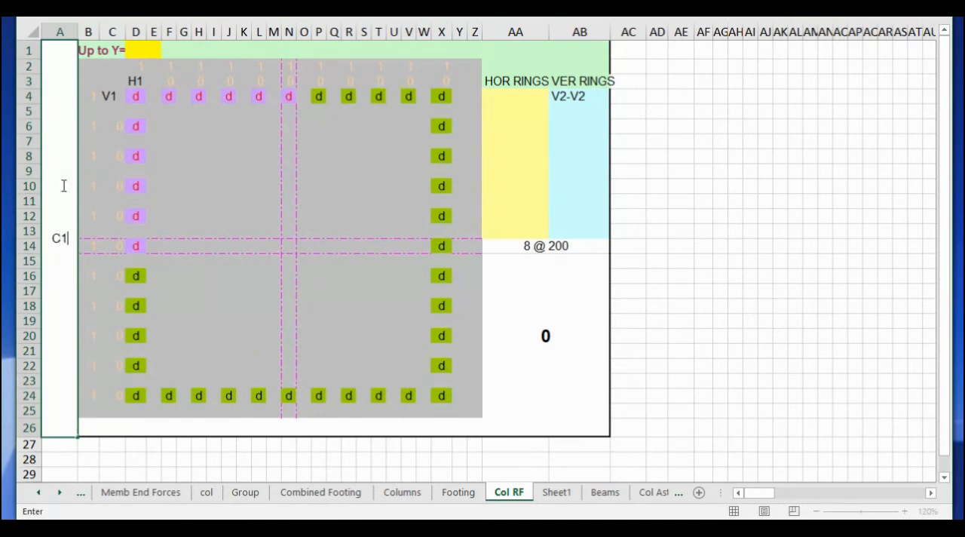
click(146, 49)
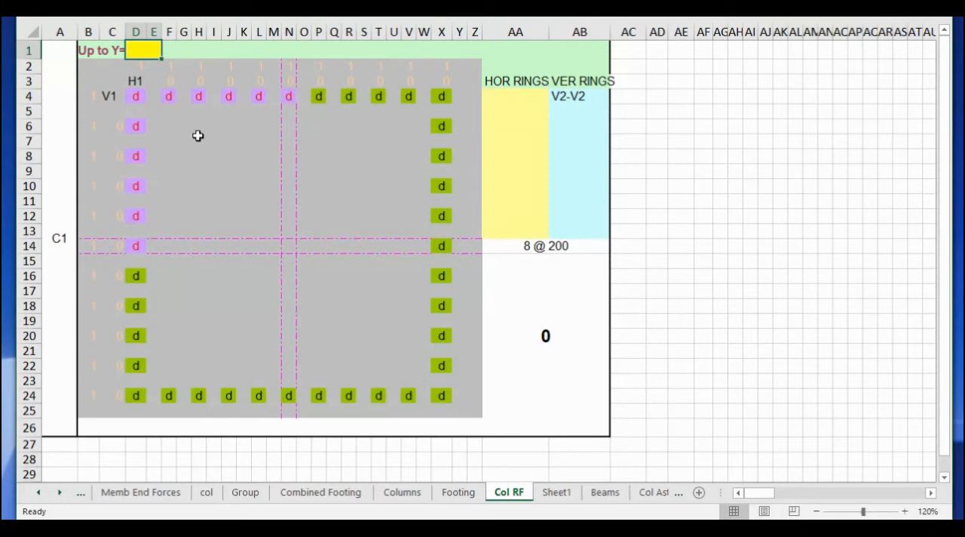
text(9)
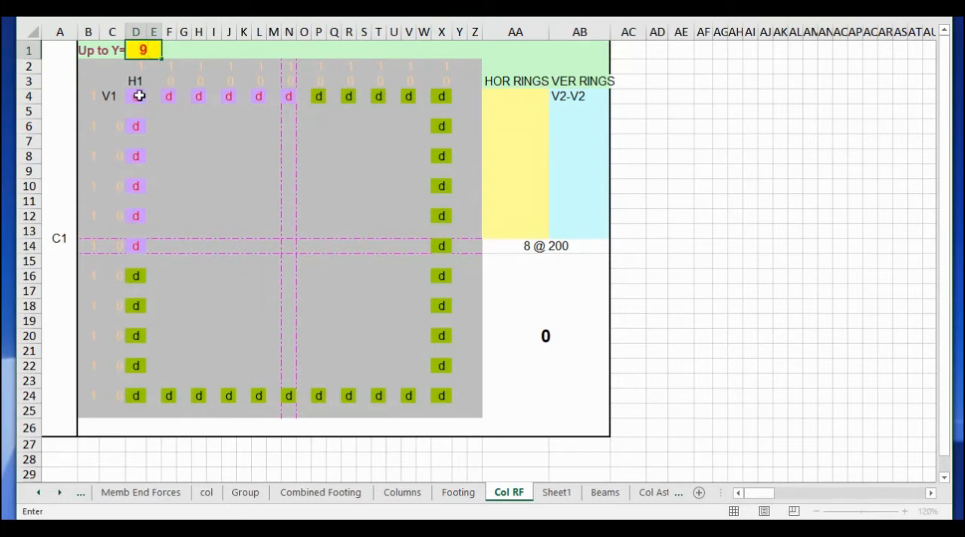
Set the corner bar in D4 of the C1 block to diameter 16.
click(139, 96)
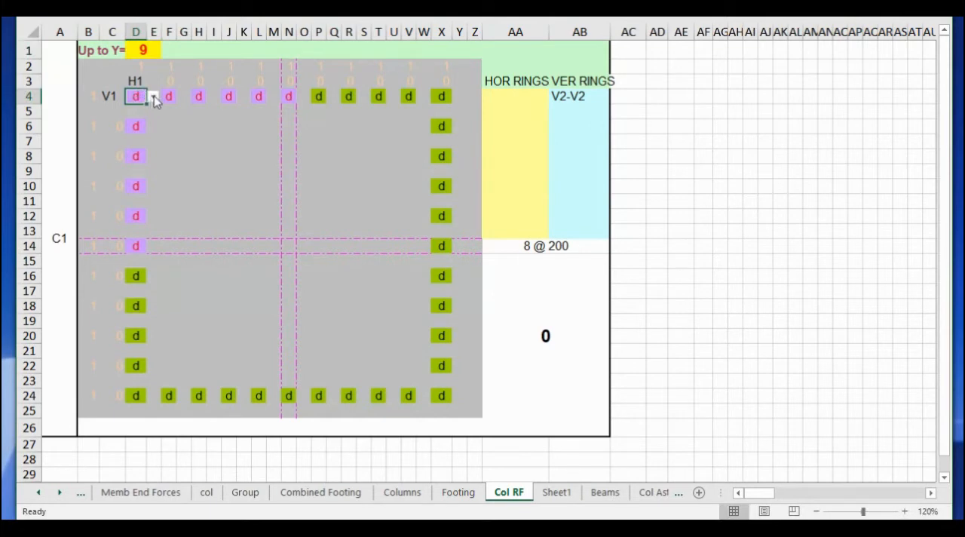
click(153, 98)
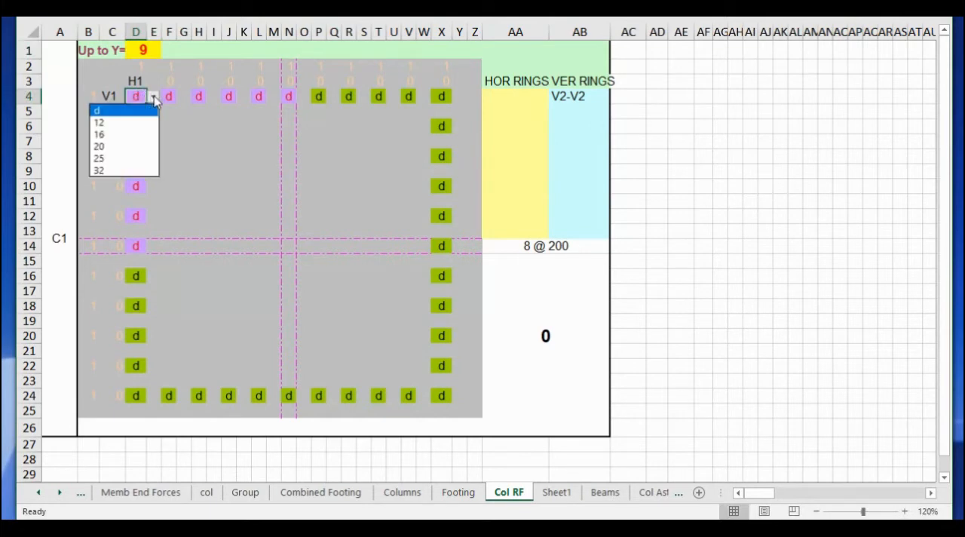
click(137, 138)
click(544, 341)
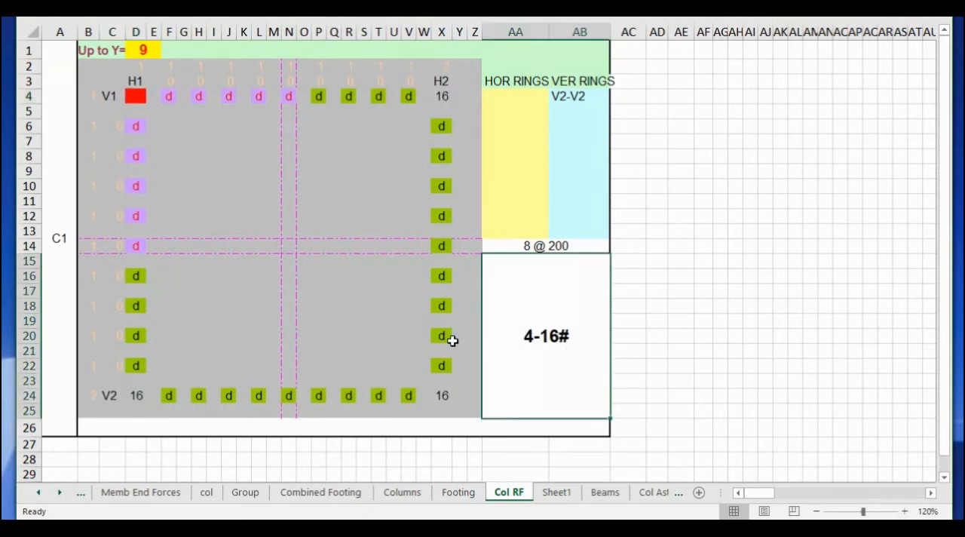
Set the mid-side bar in D14 of the C1 block to diameter 12.
click(137, 245)
click(153, 247)
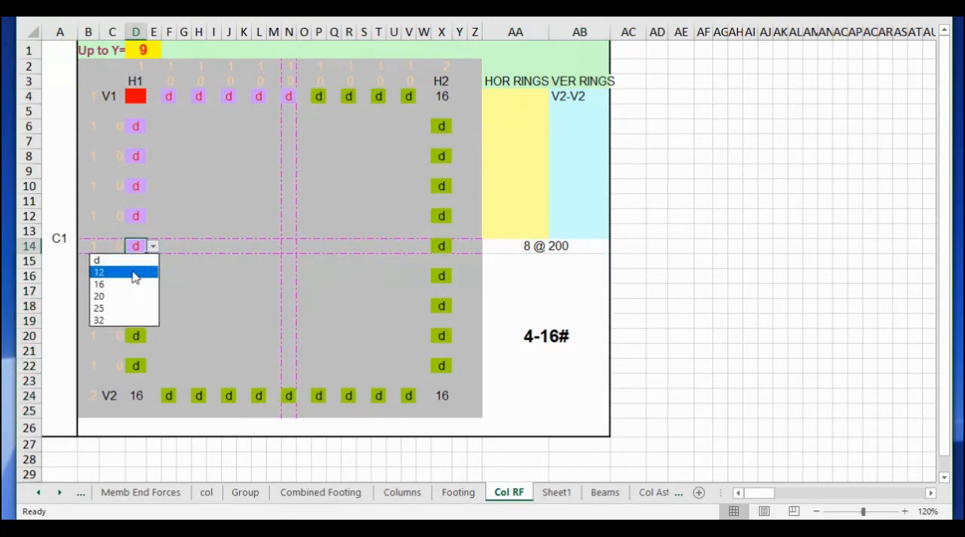
click(133, 273)
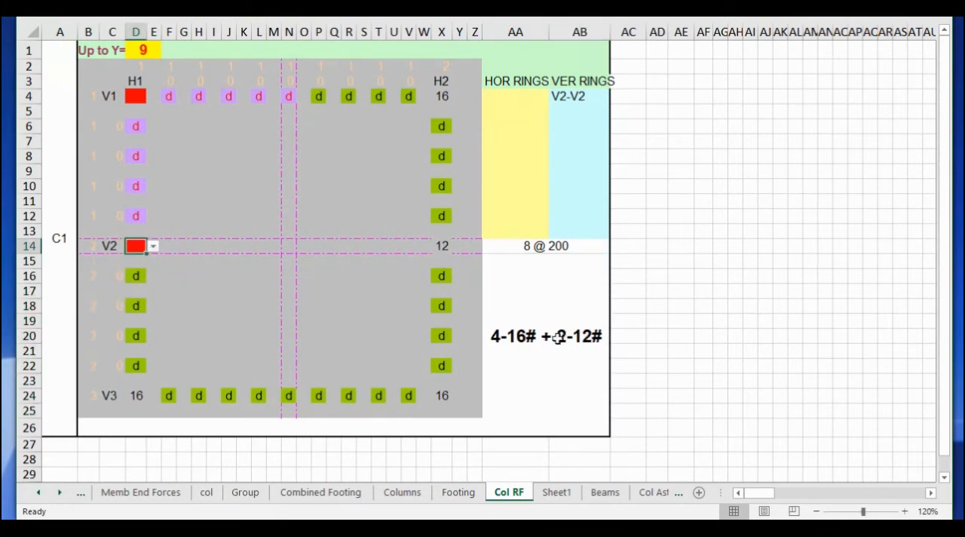
click(526, 343)
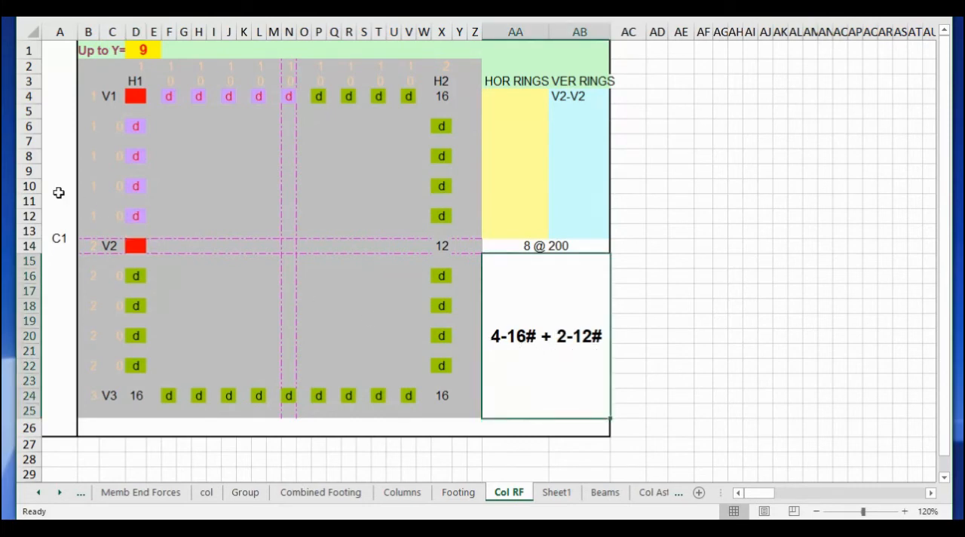
Copy the whole C1 reinforcement block and paste it directly below, starting at A27.
drag(60, 189, 91, 190)
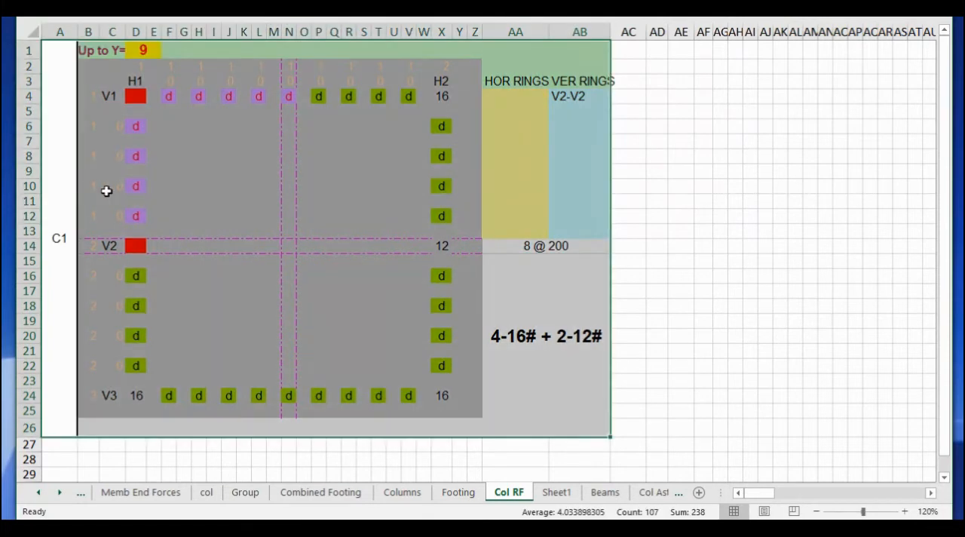
key(ctrl+c)
click(58, 444)
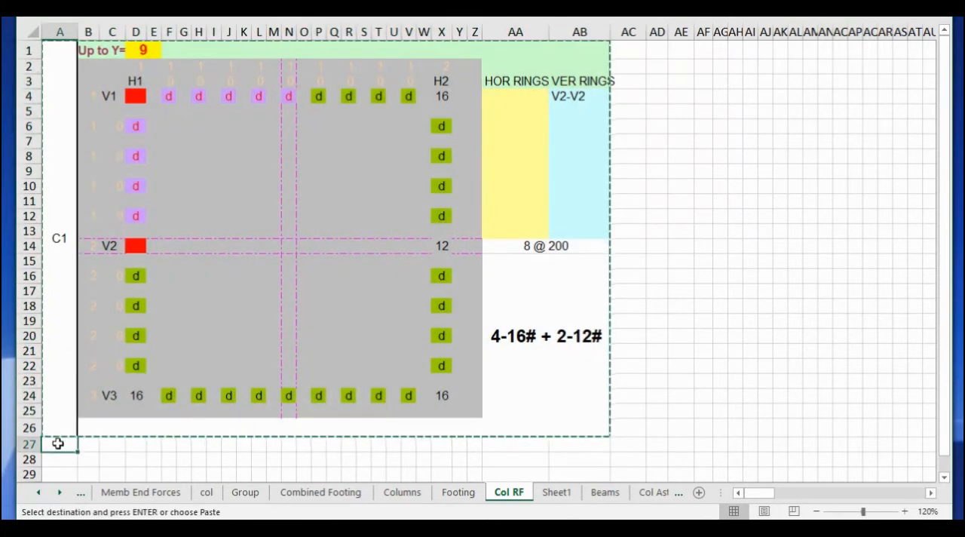
key(ctrl+v)
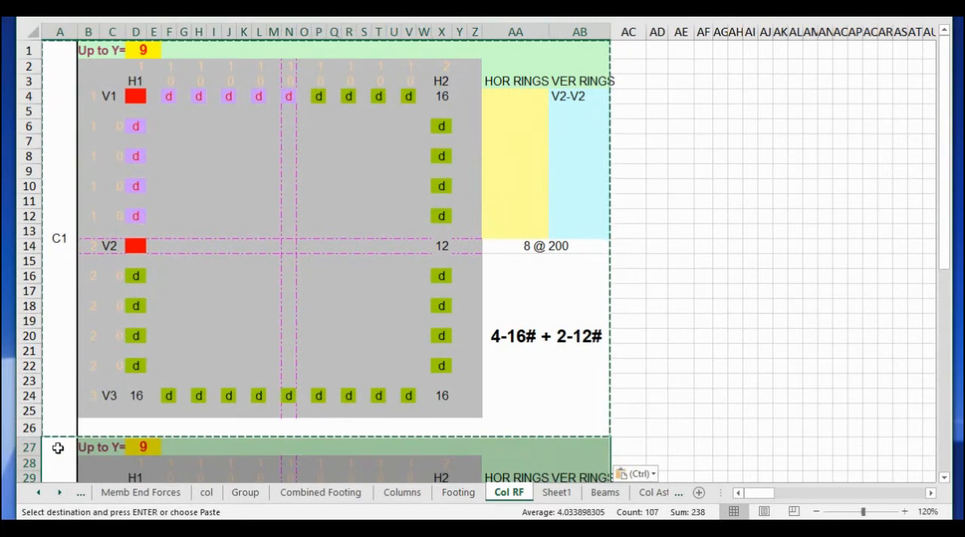
Change the column ID of the copied block to C2.
click(63, 400)
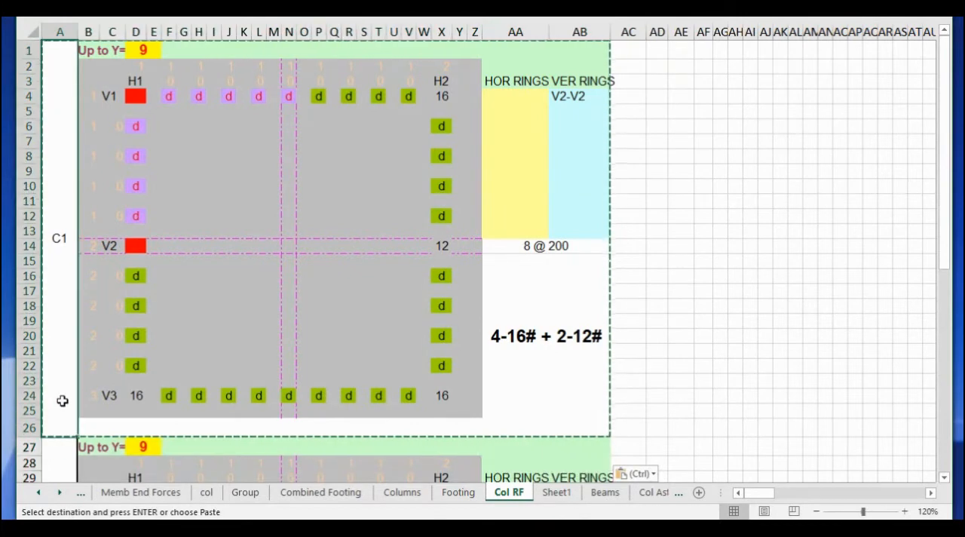
scroll(63, 401, down, 8)
key(F2)
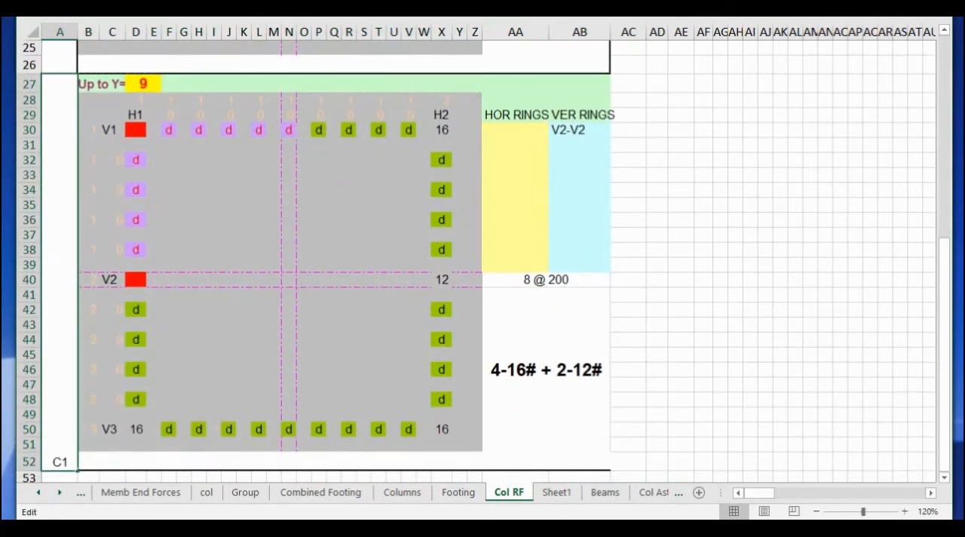
text(2)
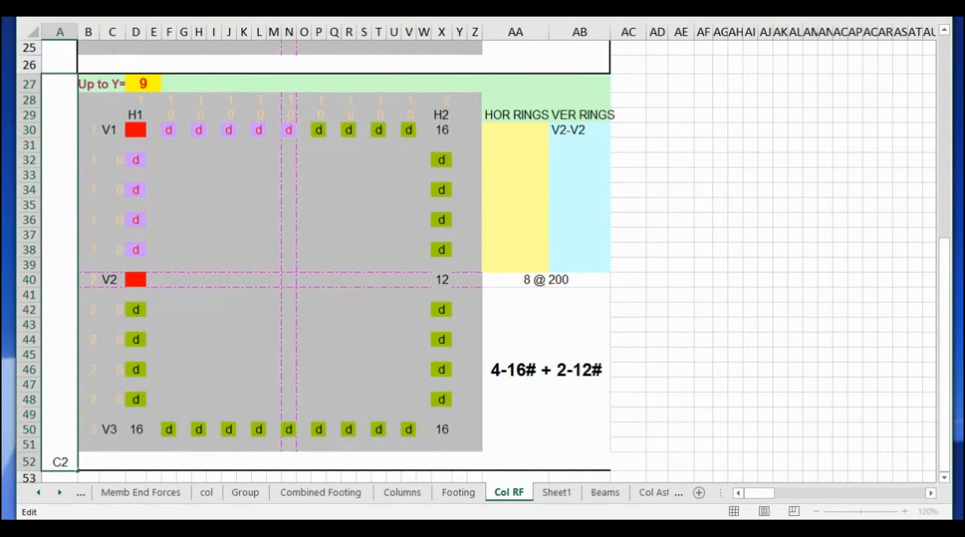
key(Return)
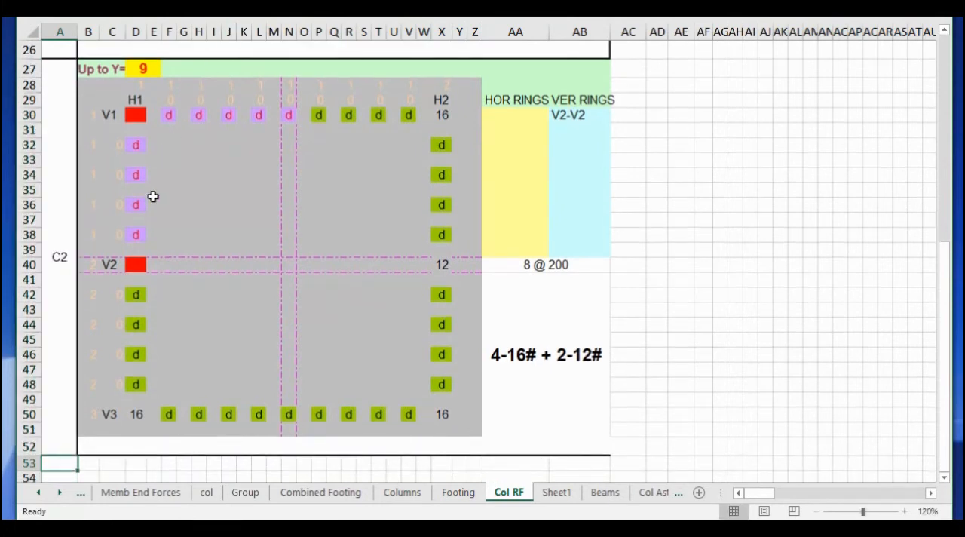
Reset the mid-side bar in D40 of the C2 block to d.
click(136, 264)
click(153, 268)
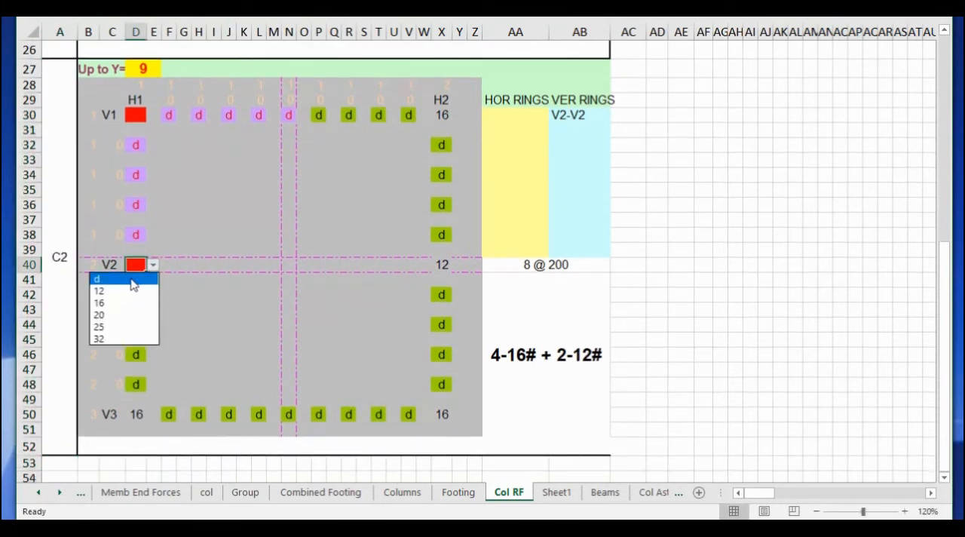
click(131, 278)
Set the bar in D32 of the C2 block to diameter 12.
click(141, 146)
click(153, 144)
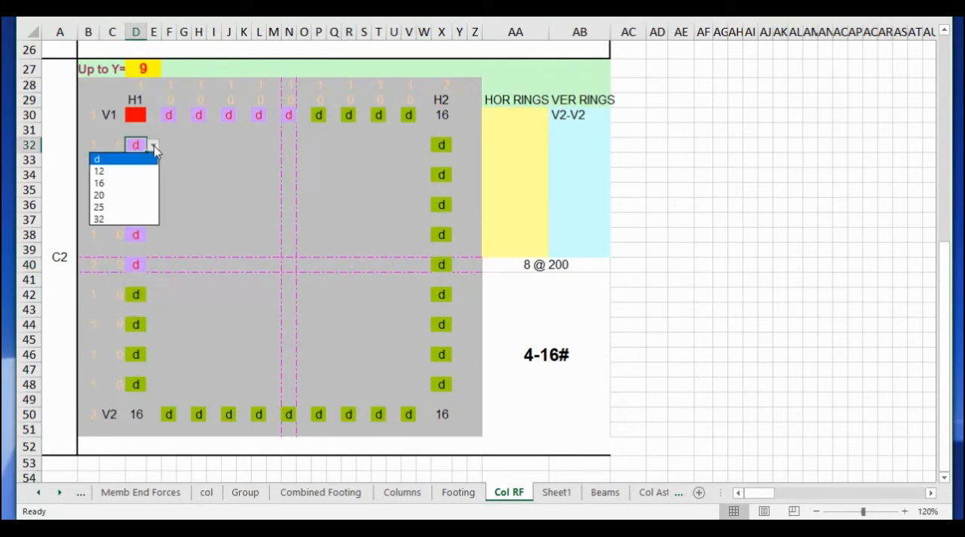
click(145, 172)
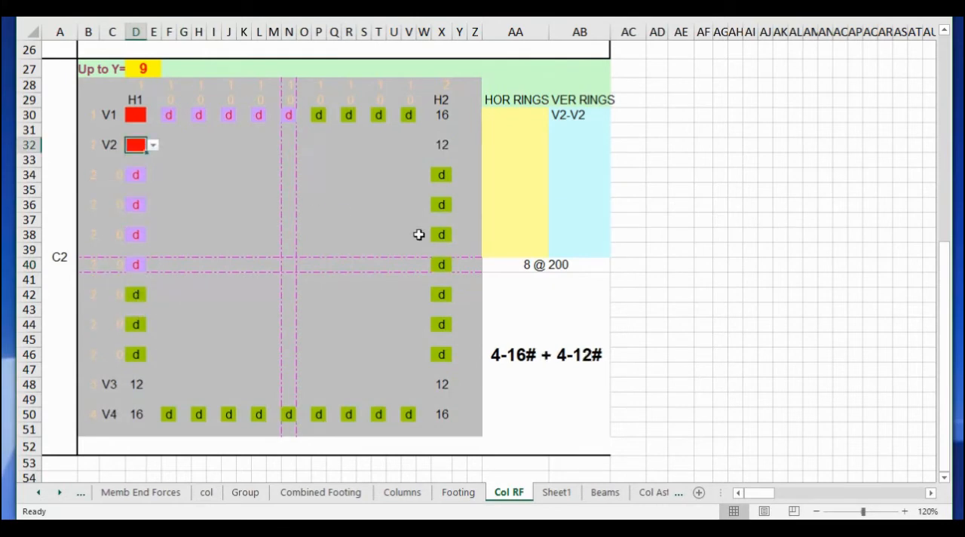
click(551, 341)
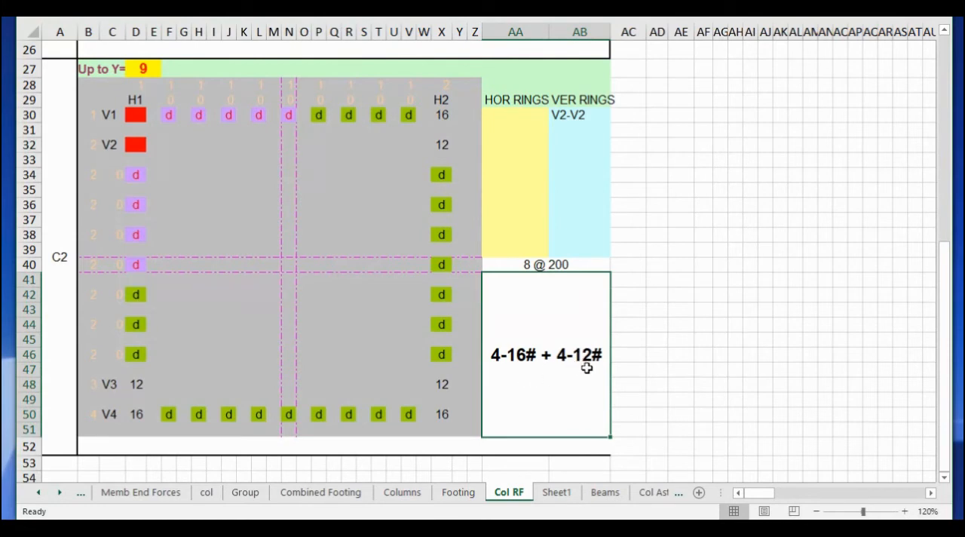
click(274, 265)
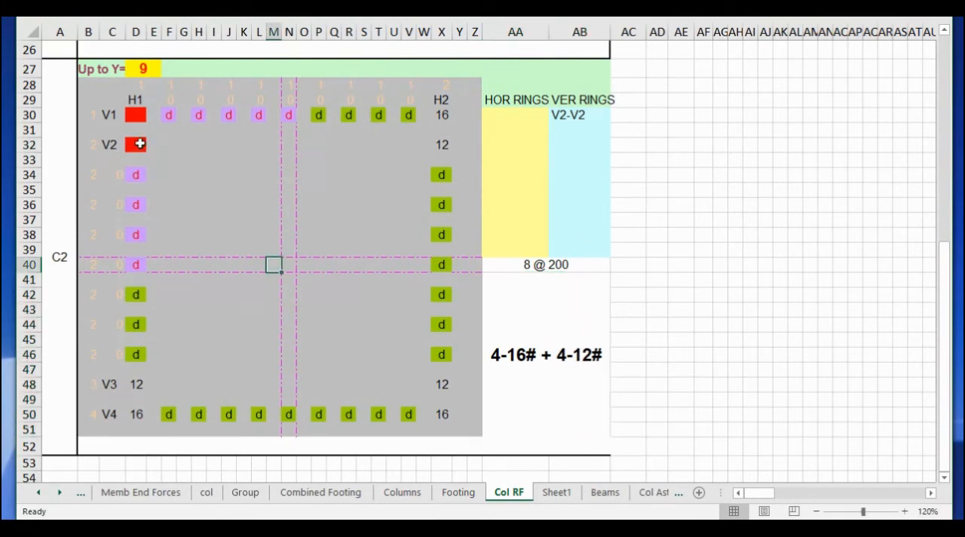
Check the V2 and V3 bar rows of the C2 block and re-enter its vertical ring range in AB30, starting from V2.
drag(140, 144, 437, 384)
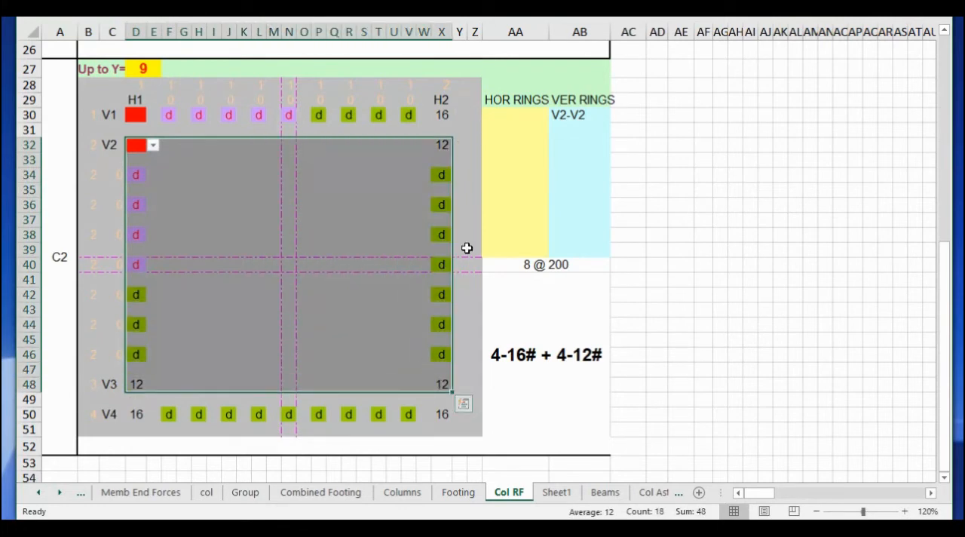
click(108, 145)
click(110, 385)
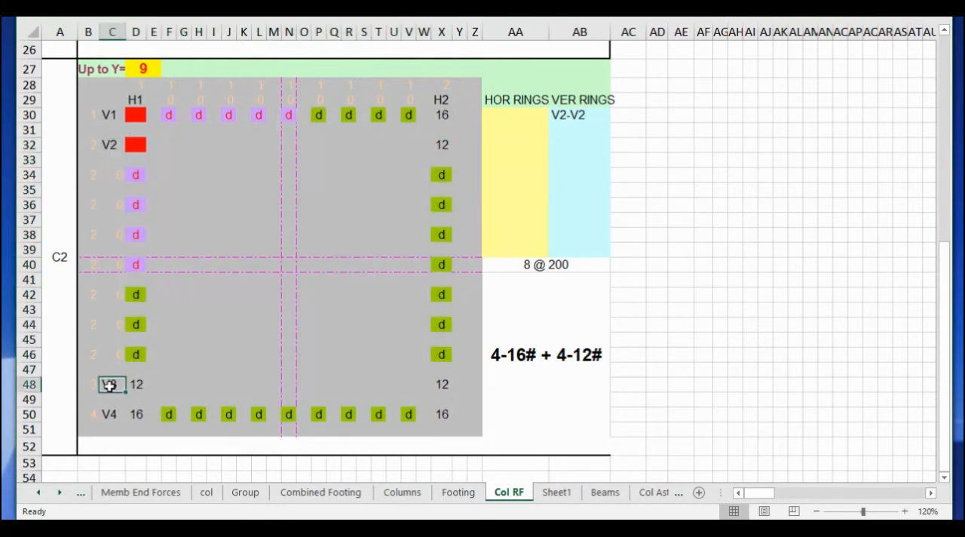
click(576, 114)
text(V2)
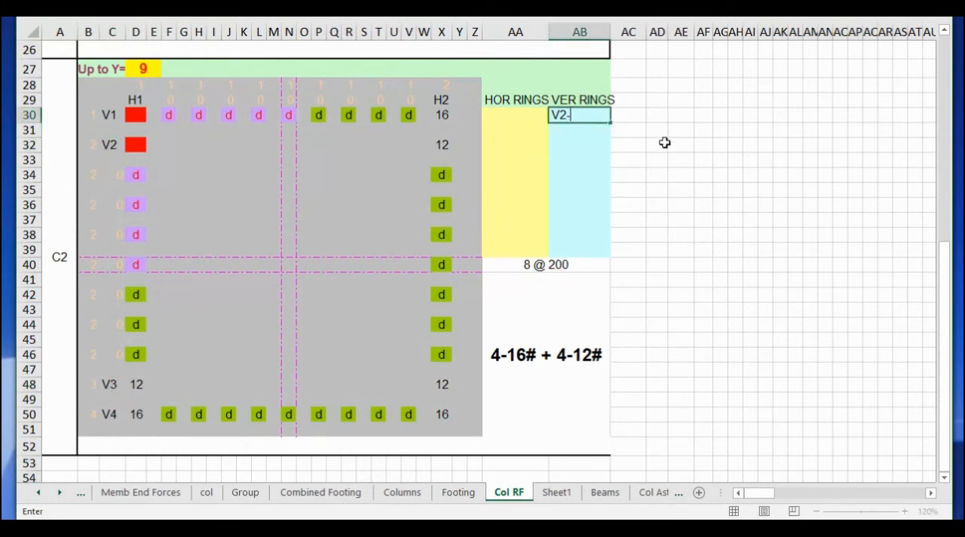
key(Return)
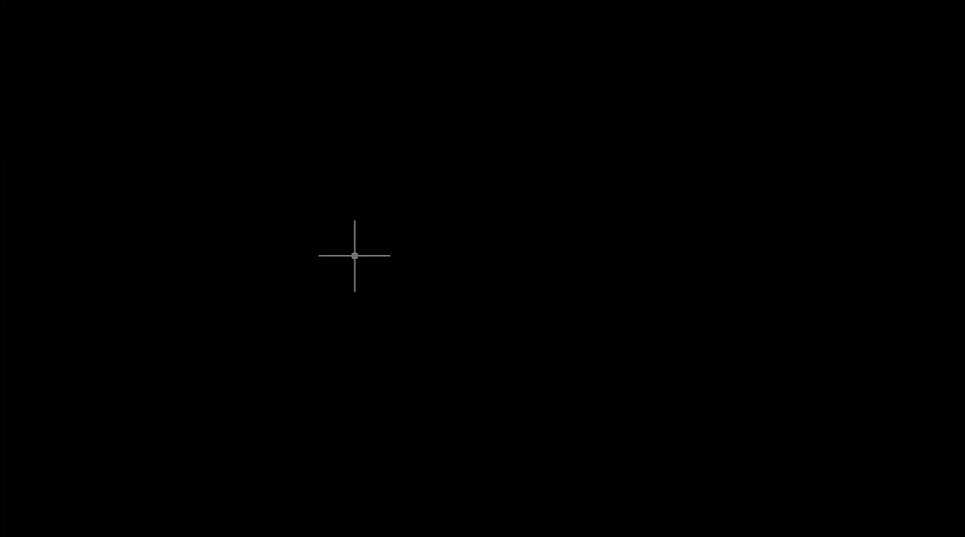
In AutoCAD, run the DET structural detailing command and start a Footing Layout drawn in MMs.
text(DET)
key(Return)
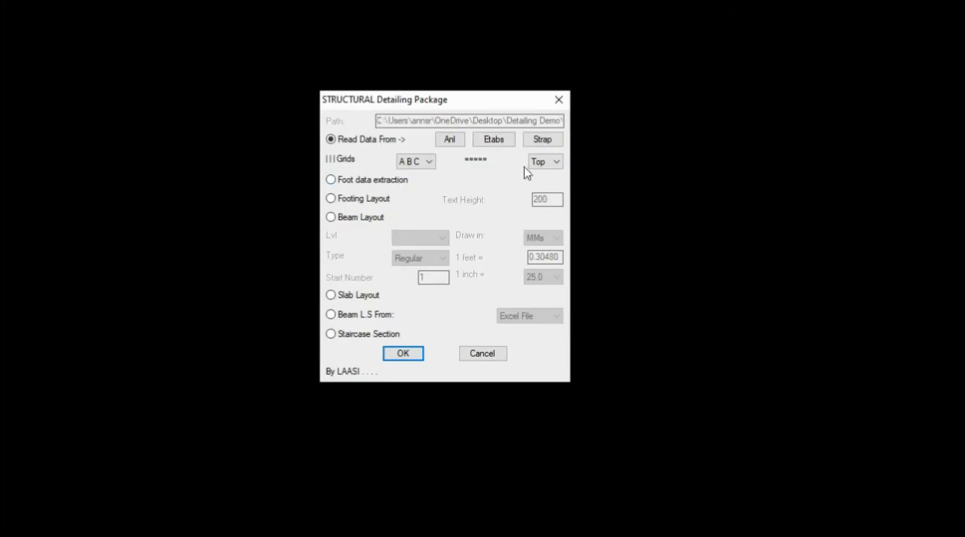
click(375, 208)
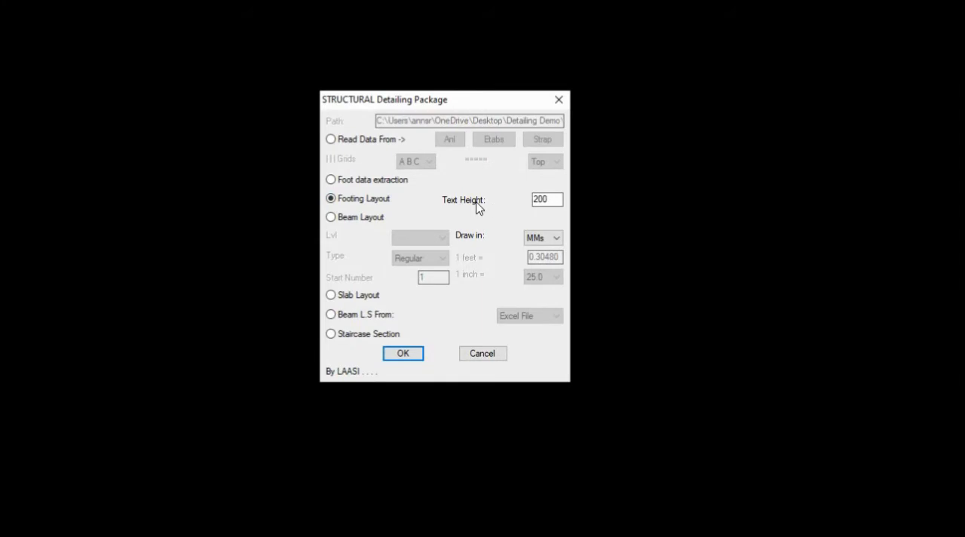
click(556, 239)
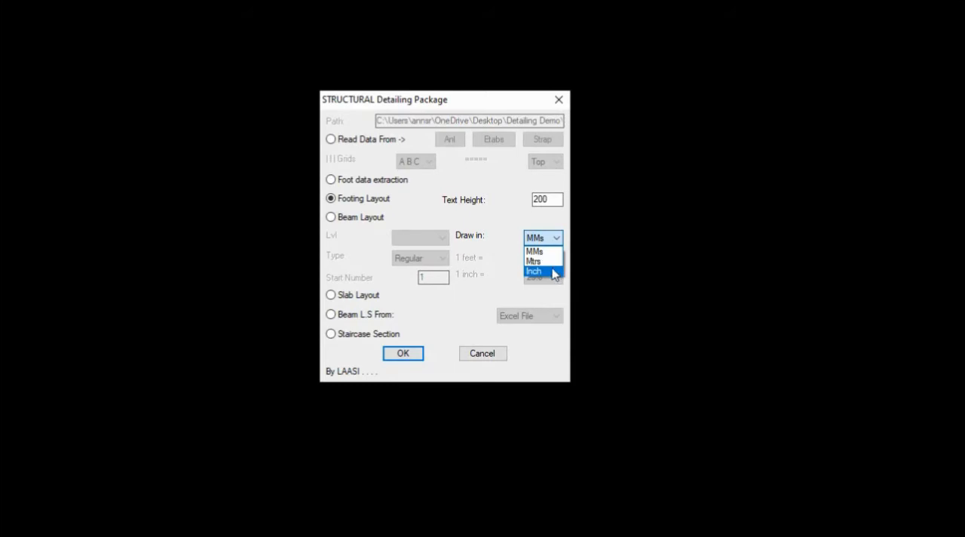
click(556, 254)
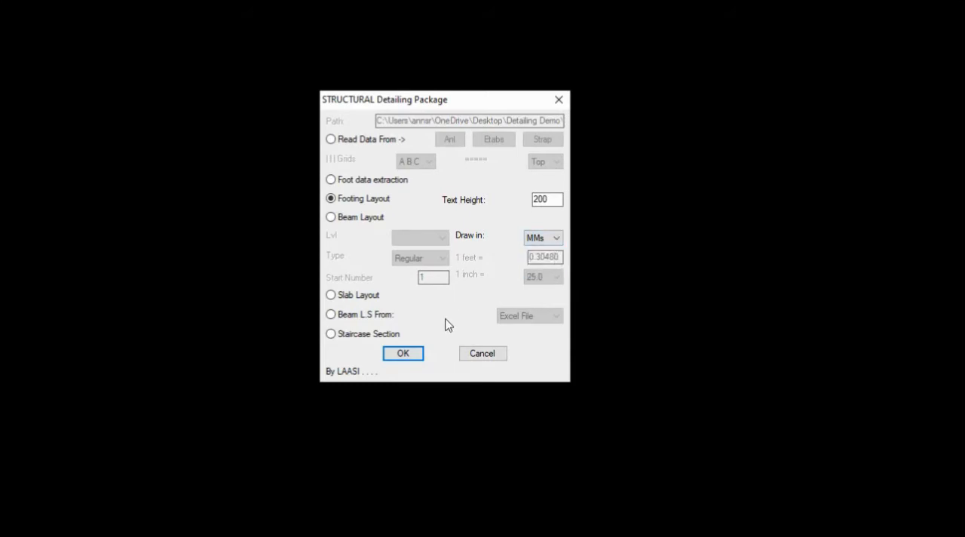
click(403, 354)
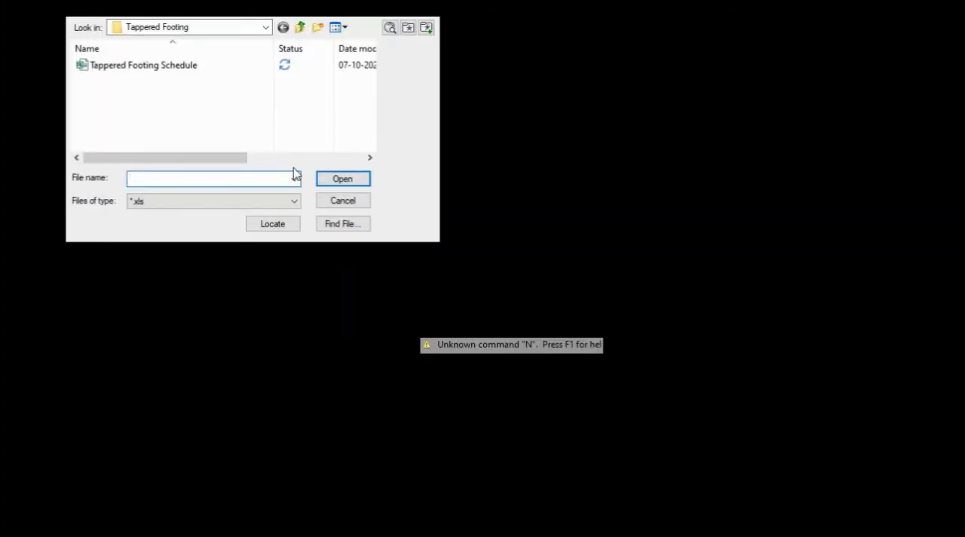
Load the Tappered Footing Schedule file, then place the footing layout in the drawing and the column schedule below the footing schedule.
click(147, 66)
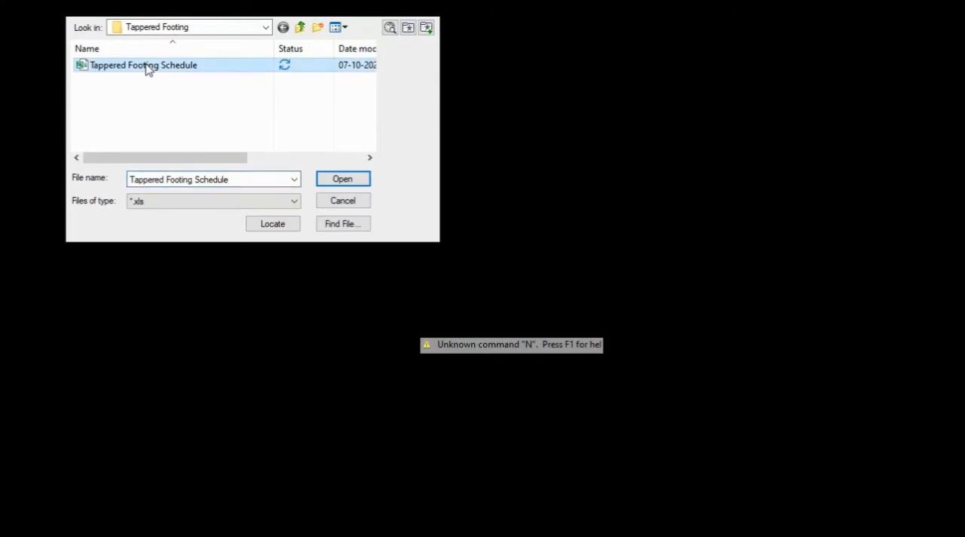
click(337, 181)
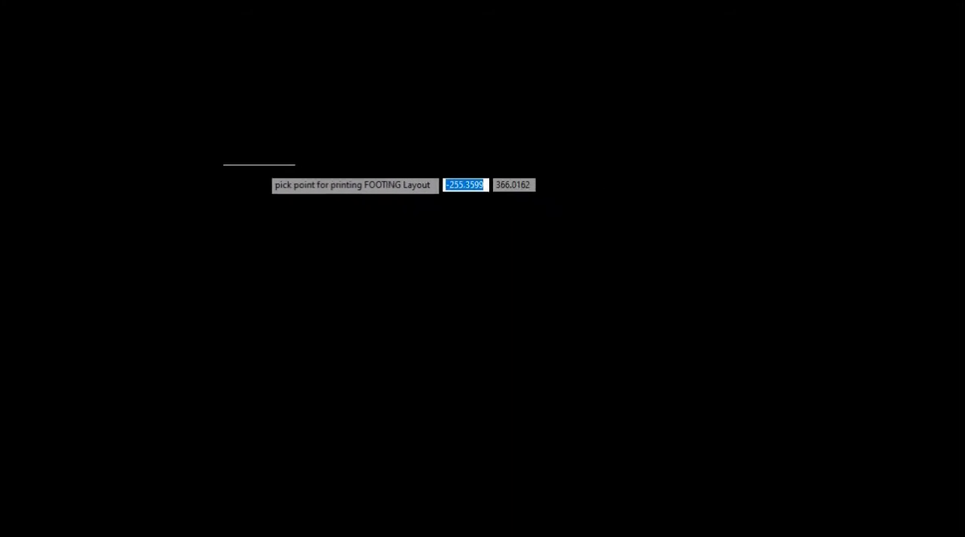
click(248, 164)
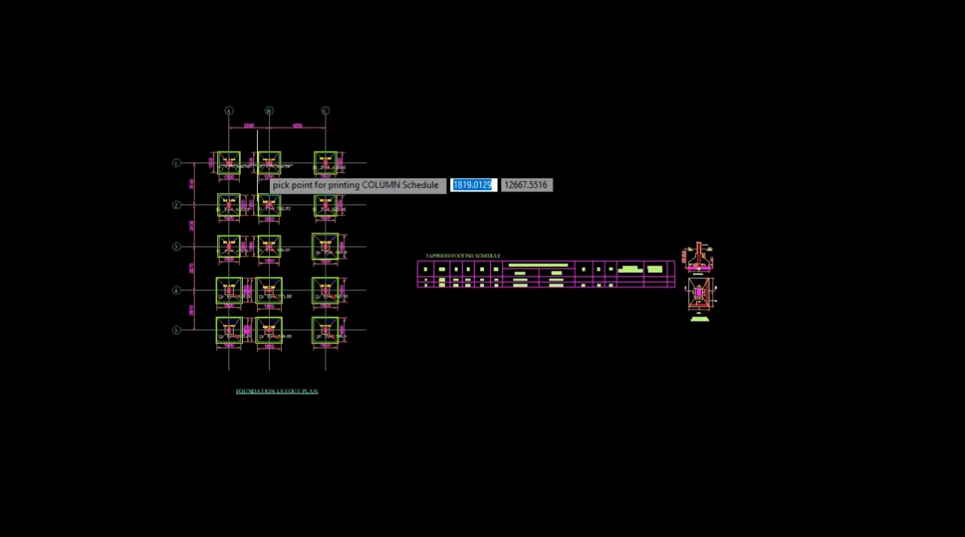
click(417, 364)
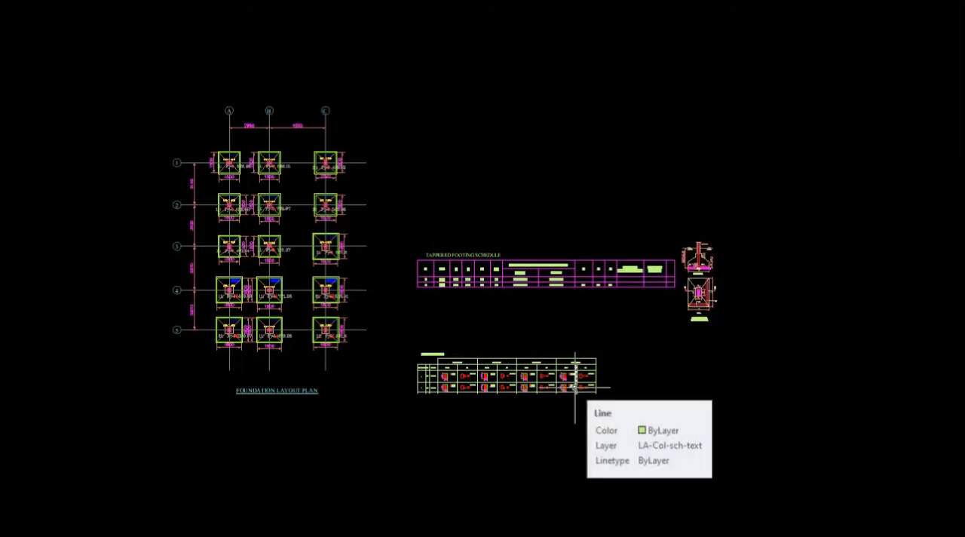
Turn off the layers of the Fy reaction text, the column size text and the red node numbers in the foundation plan with LAYOFF.
text(z)
key(Return)
click(173, 129)
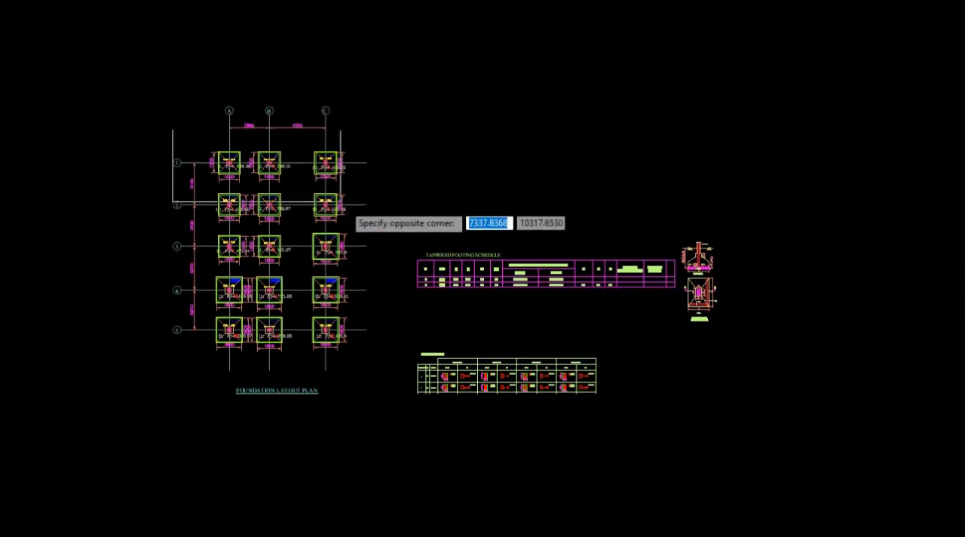
click(348, 209)
scroll(350, 239, down, 2)
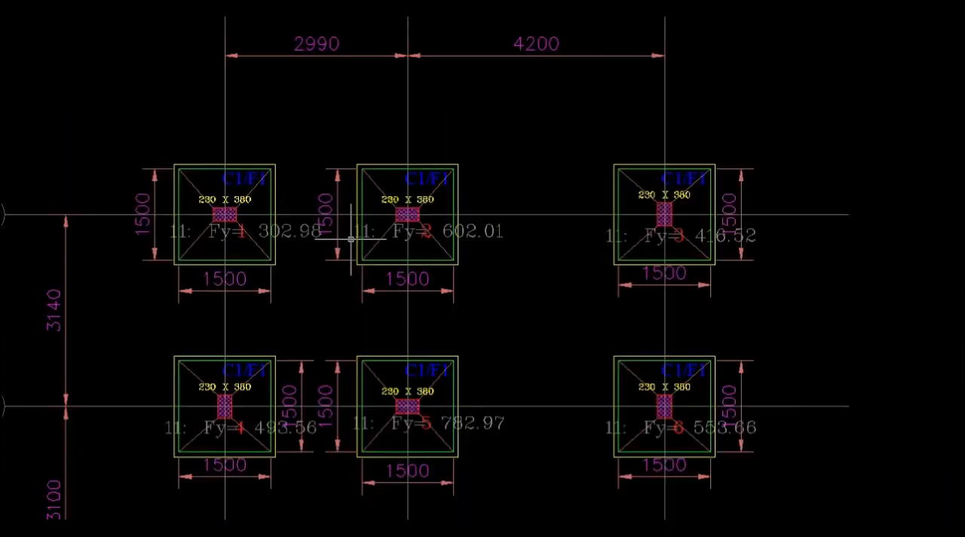
text(LAY)
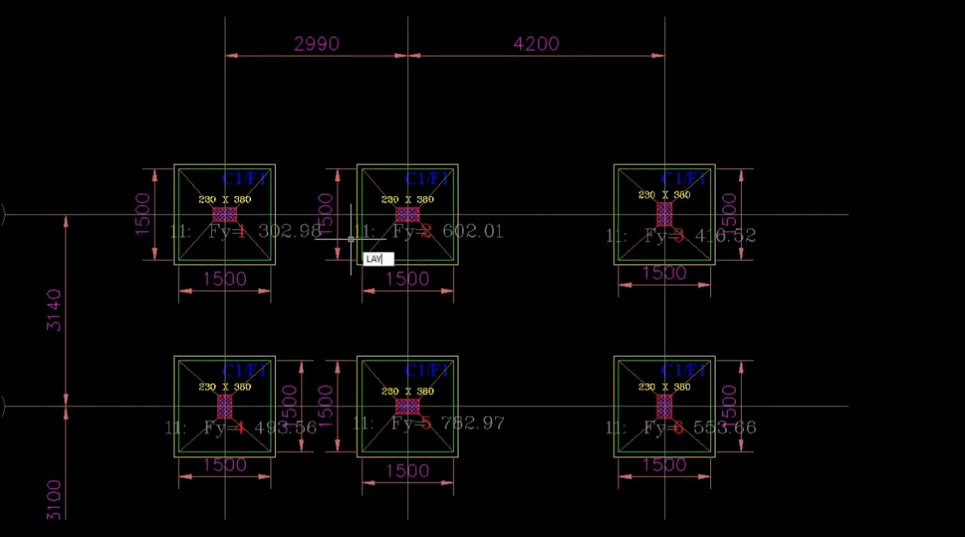
text(OFF)
key(Return)
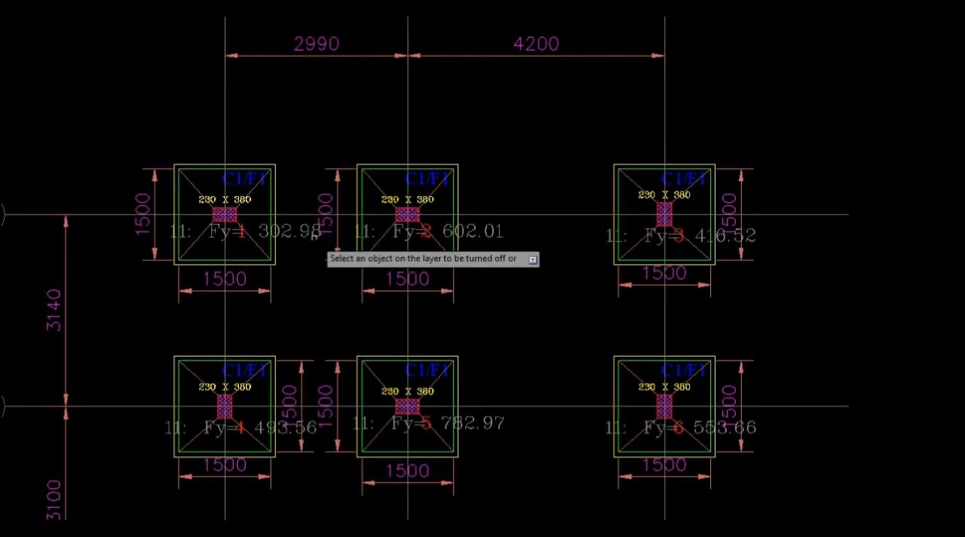
click(314, 235)
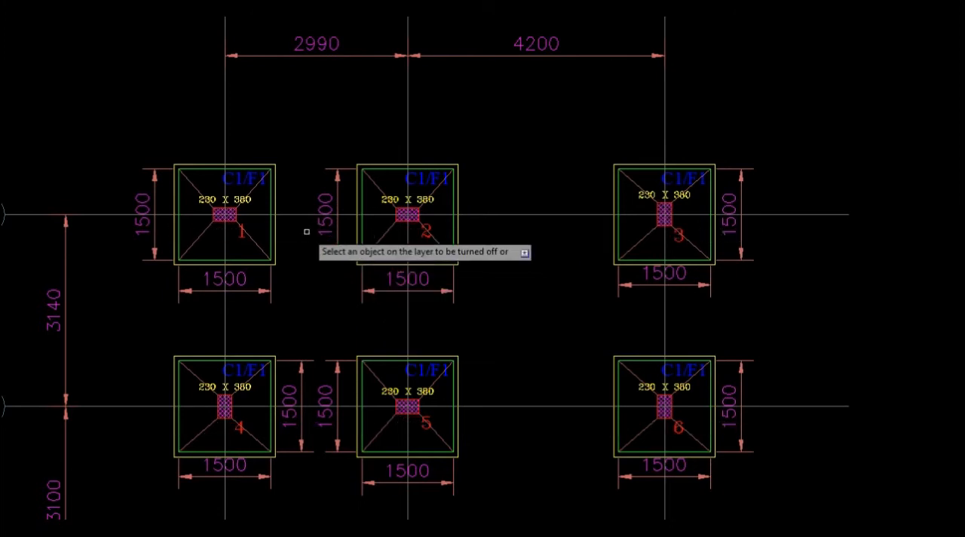
click(237, 197)
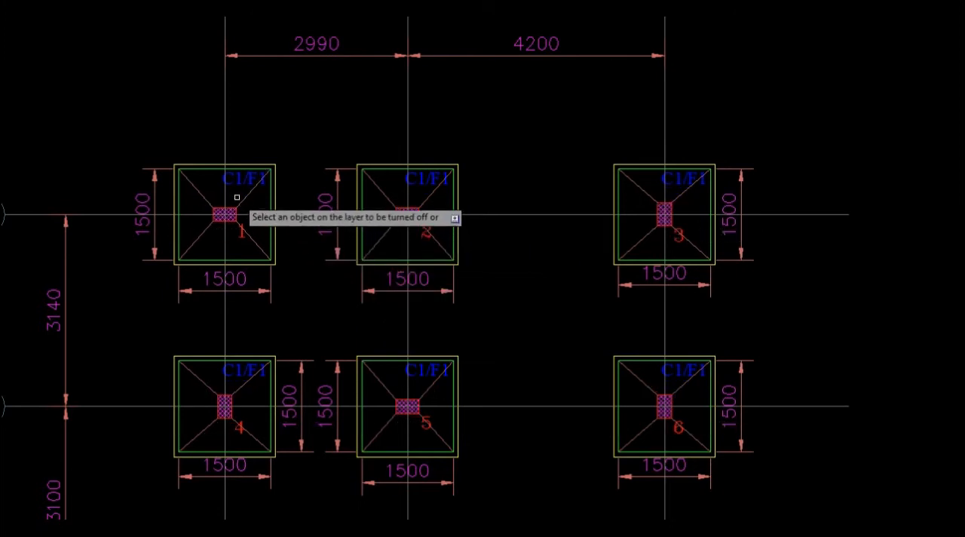
click(240, 237)
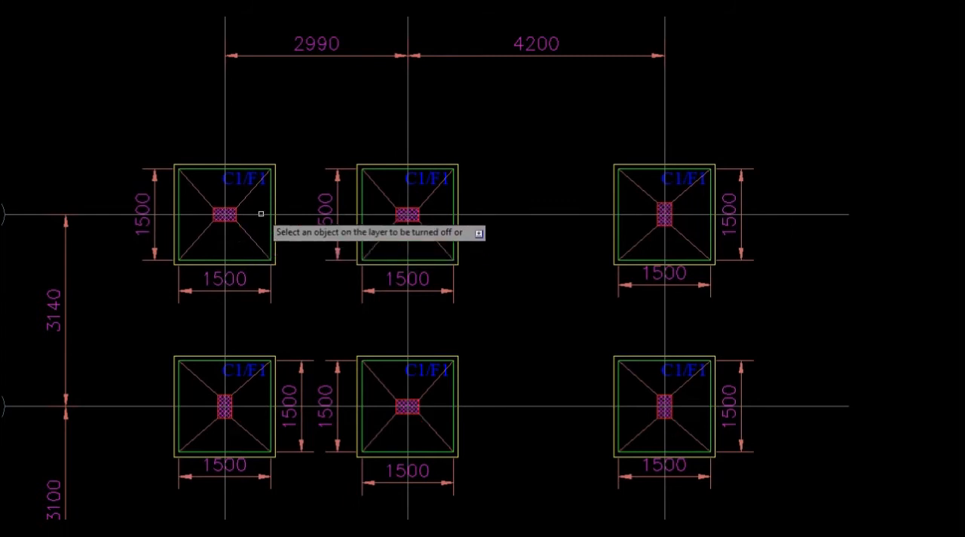
right_click(287, 135)
click(315, 144)
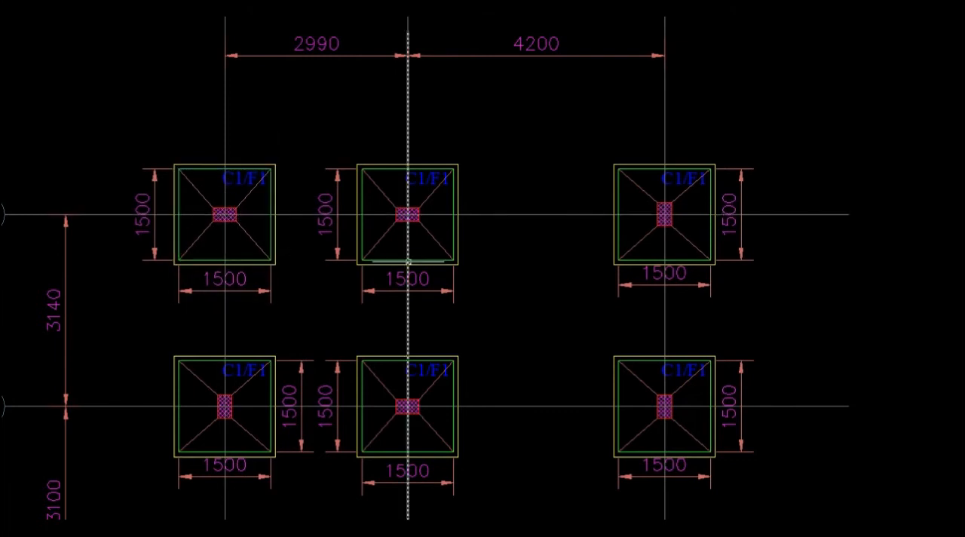
Examine the footing sizes and column/footing IDs across the foundation layout plan down to its title.
mouse_move(407, 261)
mouse_down()
mouse_move(416, 302)
mouse_move(466, 373)
mouse_move(458, 215)
mouse_up()
drag(466, 400, 466, 256)
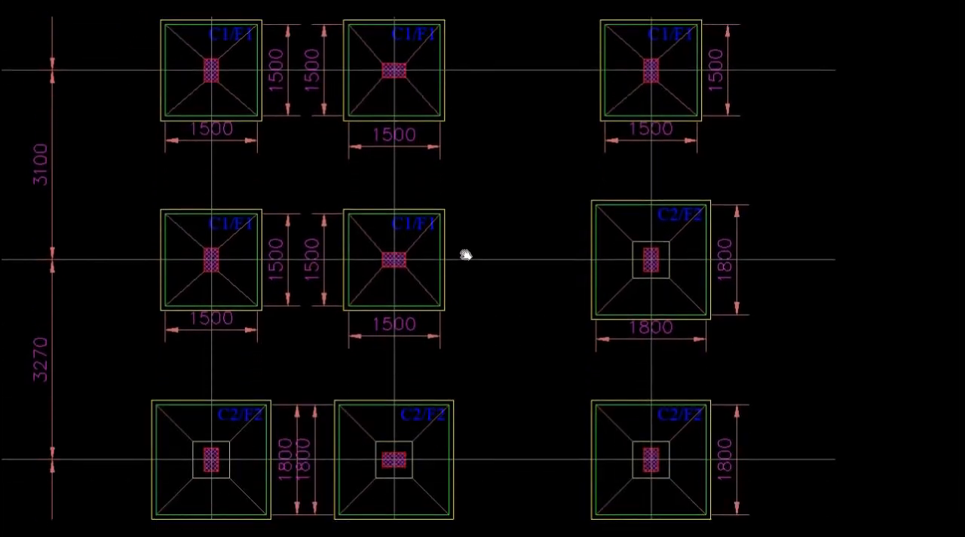
drag(499, 440, 500, 286)
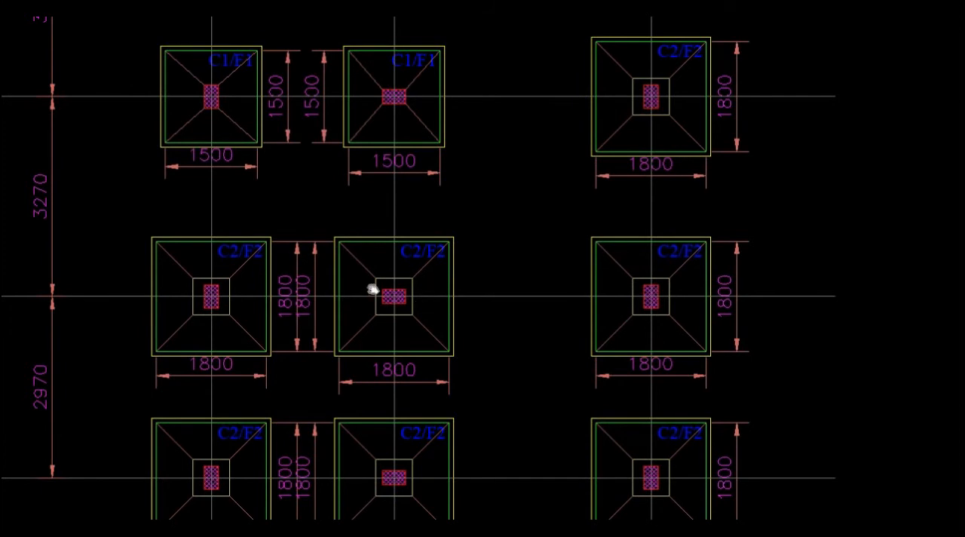
mouse_move(469, 411)
mouse_down()
mouse_move(480, 245)
mouse_move(465, 349)
mouse_move(474, 318)
mouse_up()
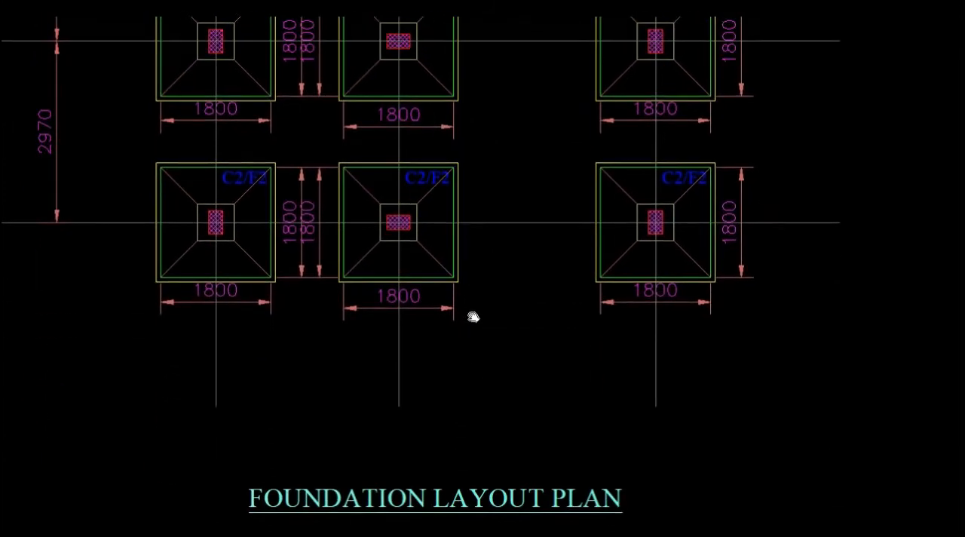
Review the tappered footing schedule from the ID and dimension columns through bottom reinforcement to the pedestal columns.
scroll(474, 318, down, 6)
scroll(349, 302, up, 3)
scroll(401, 320, up, 3)
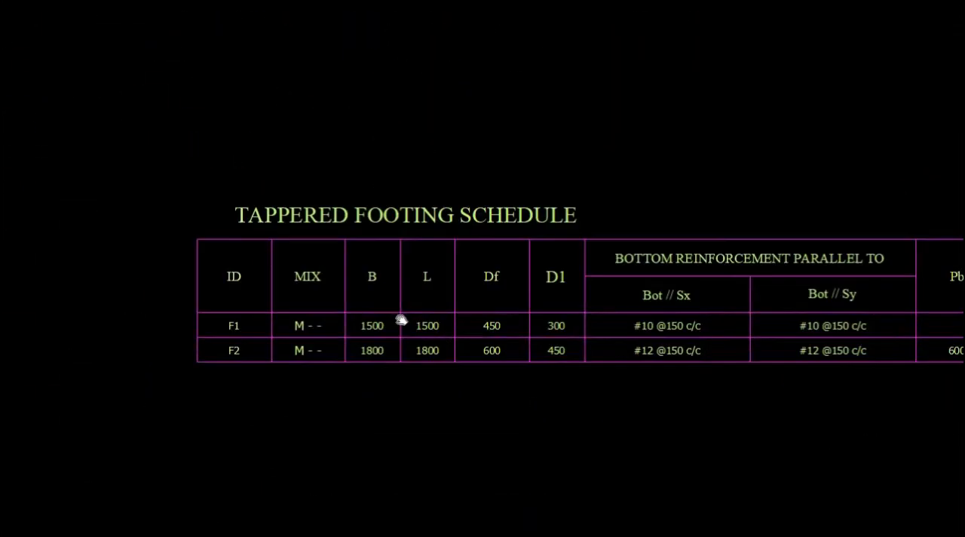
scroll(401, 321, up, 2)
drag(413, 357, 370, 289)
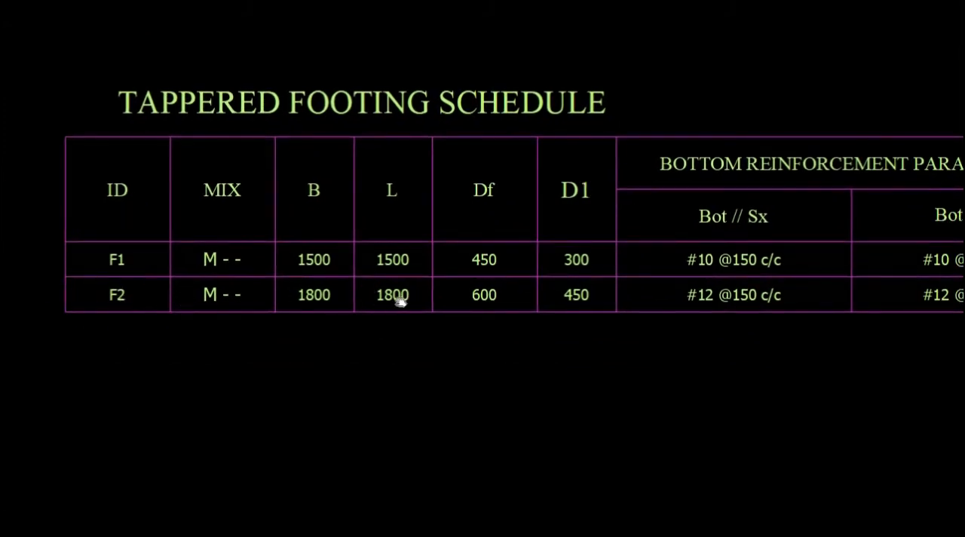
drag(399, 300, 269, 303)
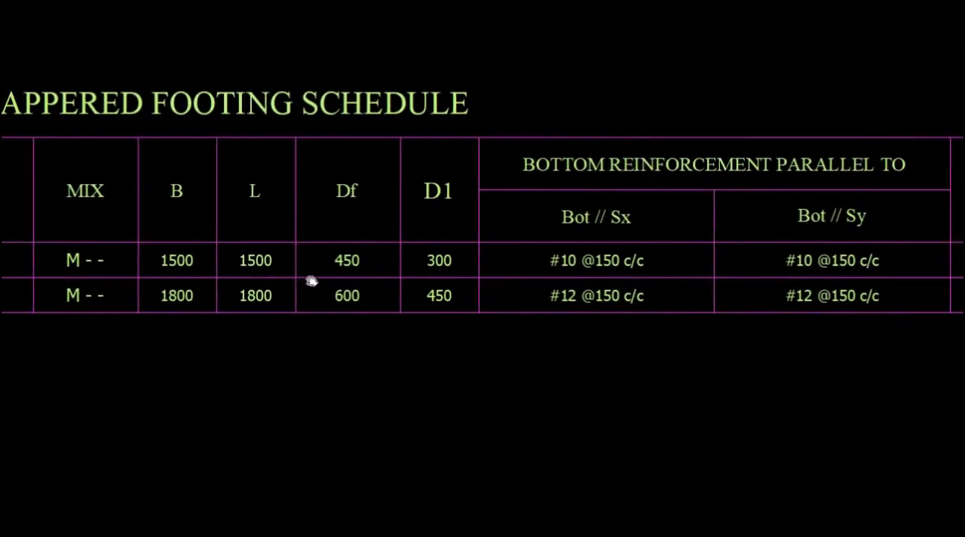
drag(452, 296, 338, 296)
drag(485, 301, 313, 305)
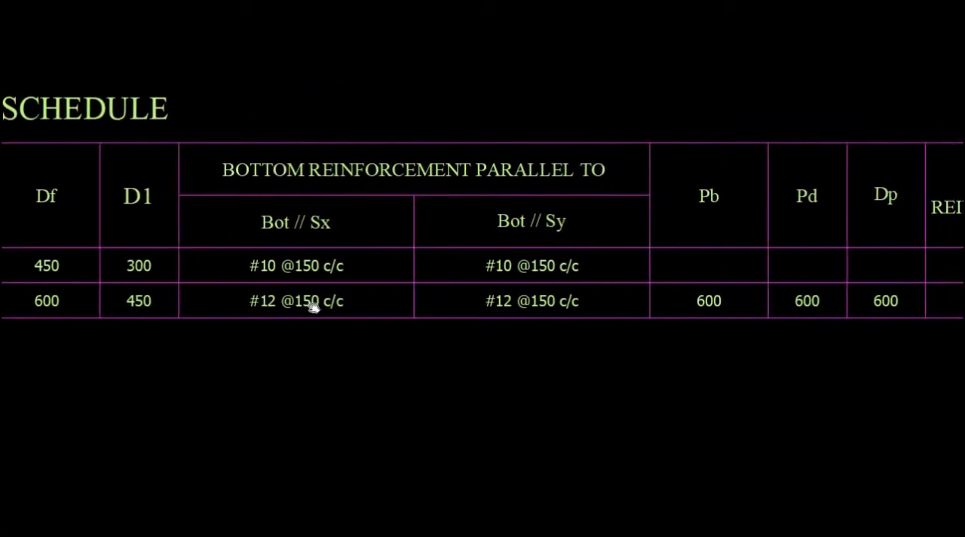
drag(583, 289, 359, 297)
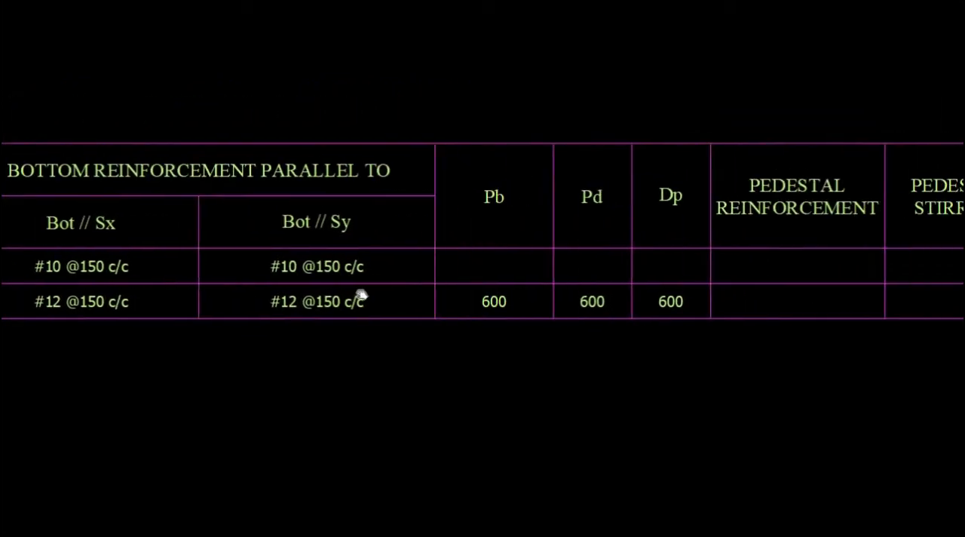
drag(651, 319, 443, 317)
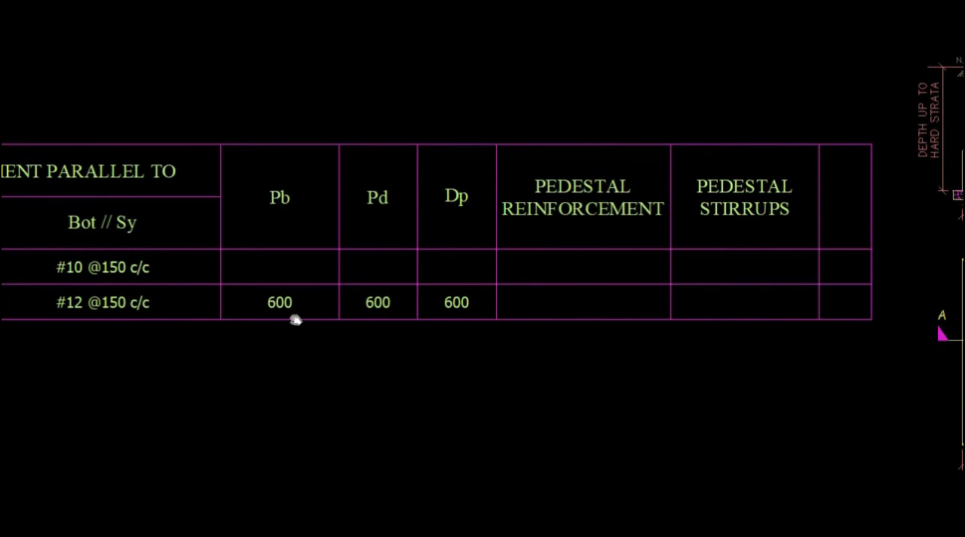
drag(308, 316, 261, 317)
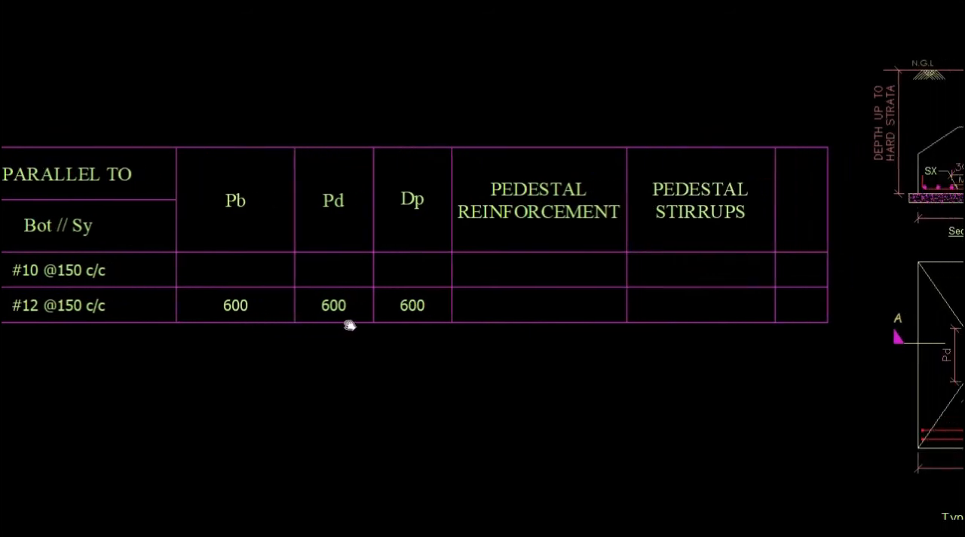
drag(411, 323, 319, 324)
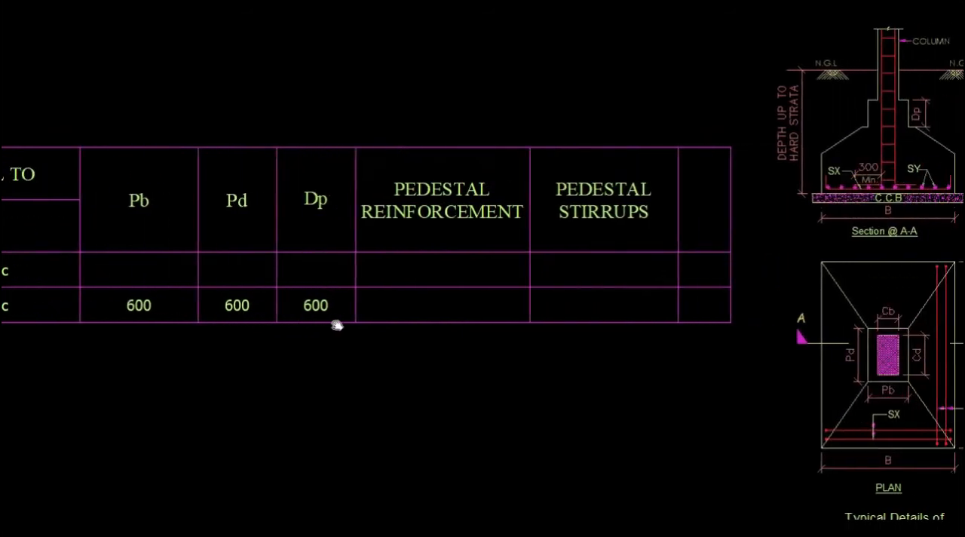